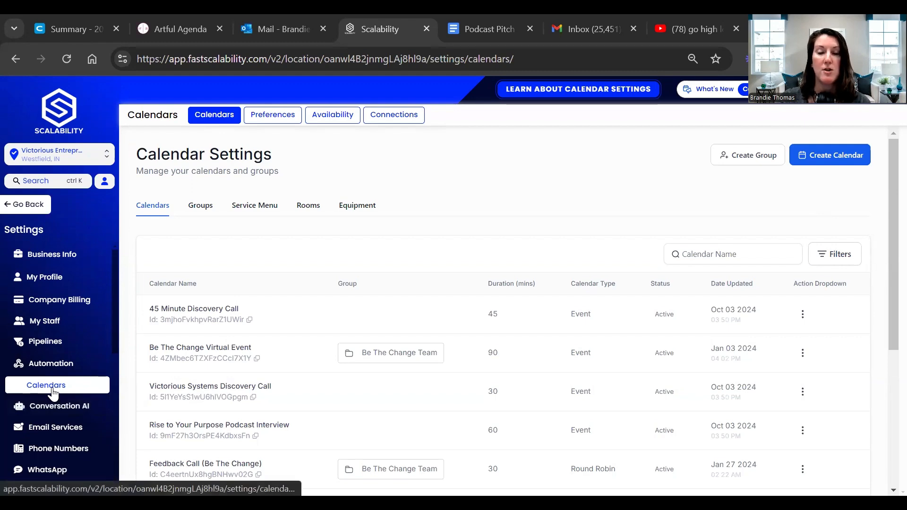
- Create a new Round Robin calendar and name it "Discovery Call - Test"
left_click(840, 162)
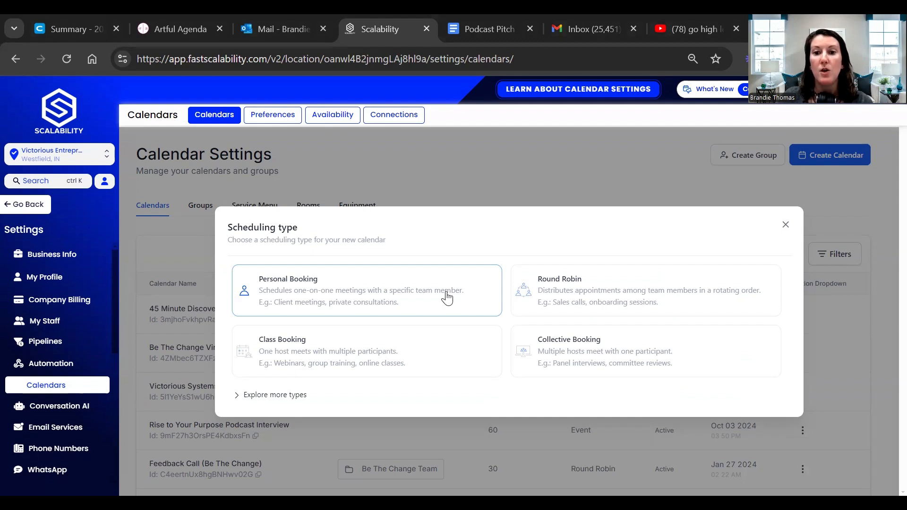
left_click(609, 289)
left_click(425, 192)
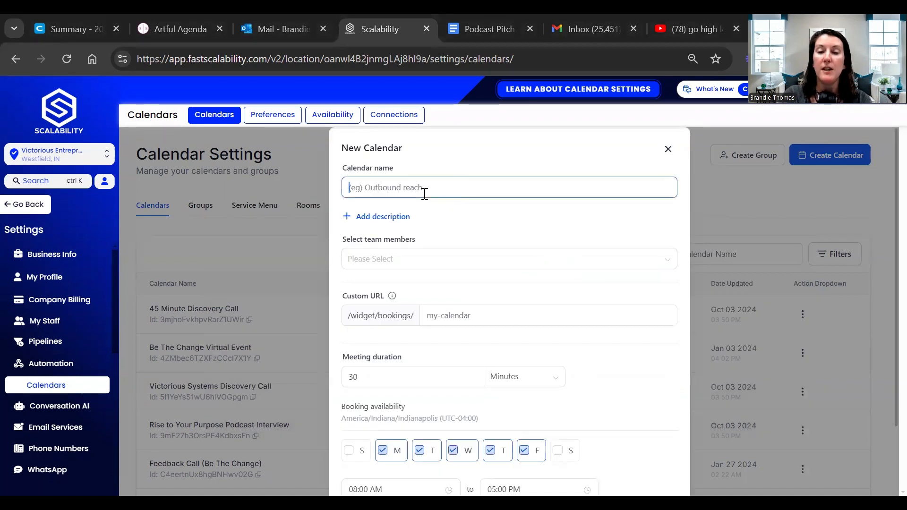
type("Di")
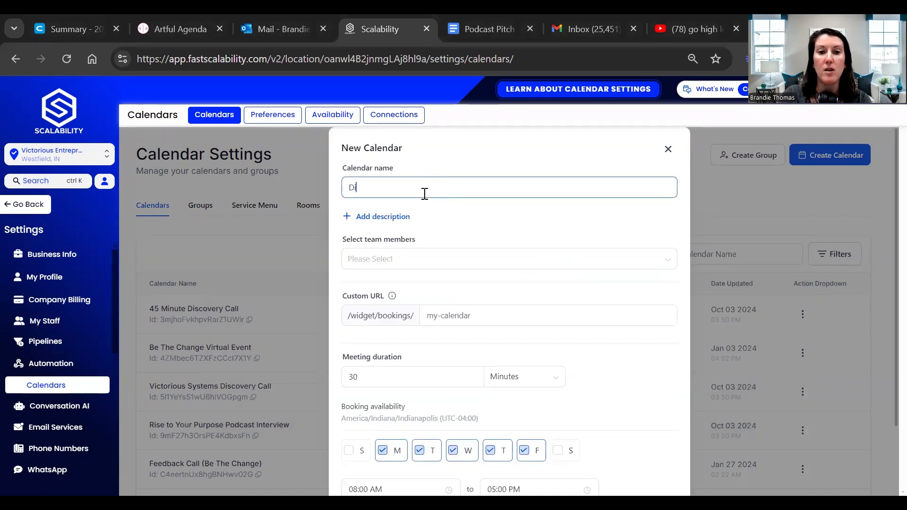
type("scovery Call")
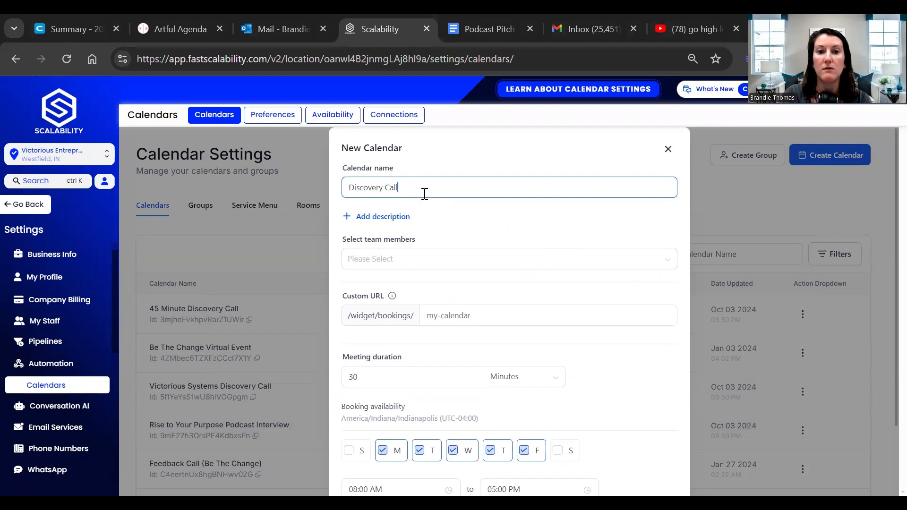
type(" - Test")
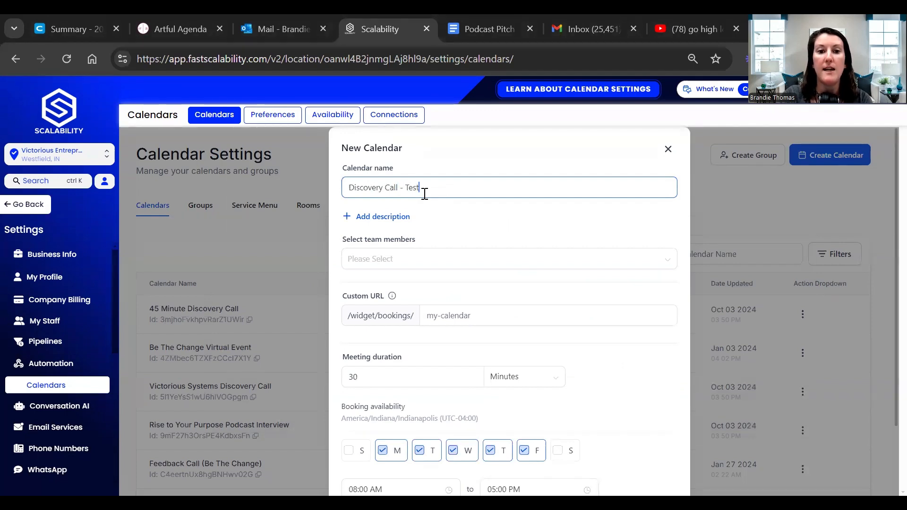
- Add both available team members to the new calendar
left_click(400, 268)
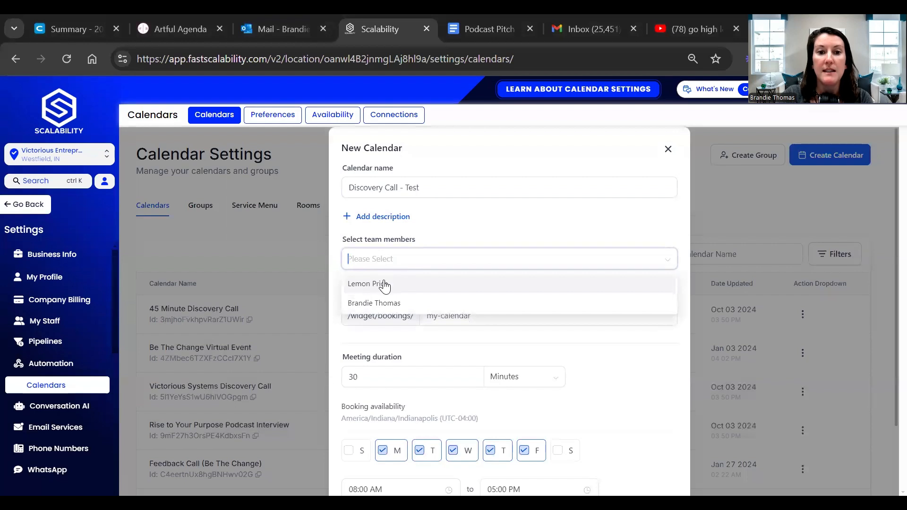
left_click(379, 284)
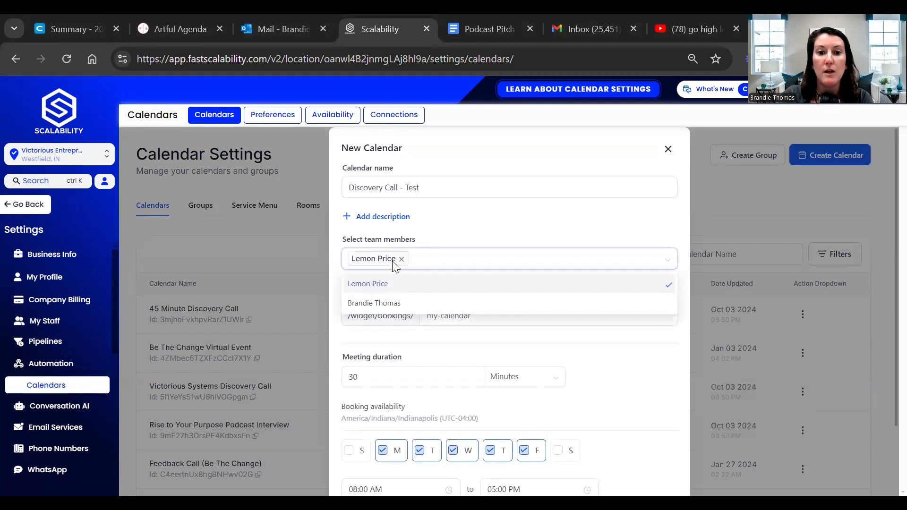
left_click(401, 305)
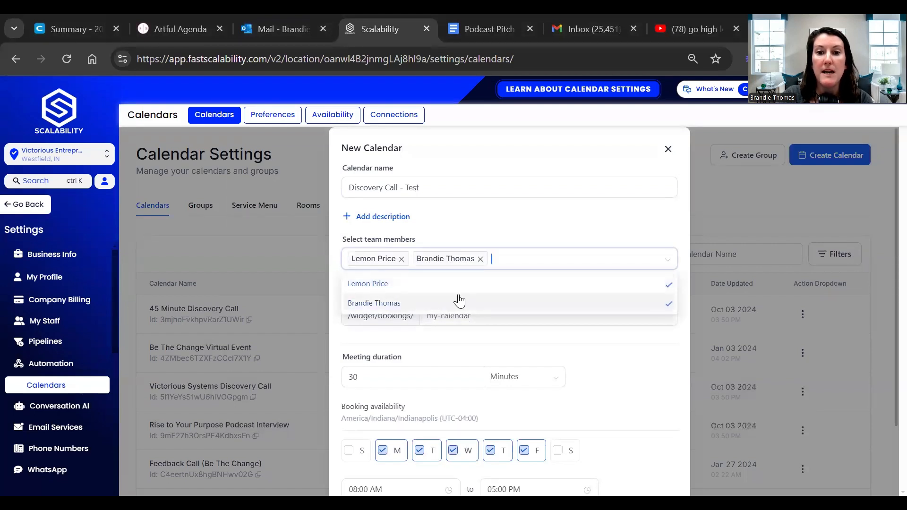
left_click(529, 226)
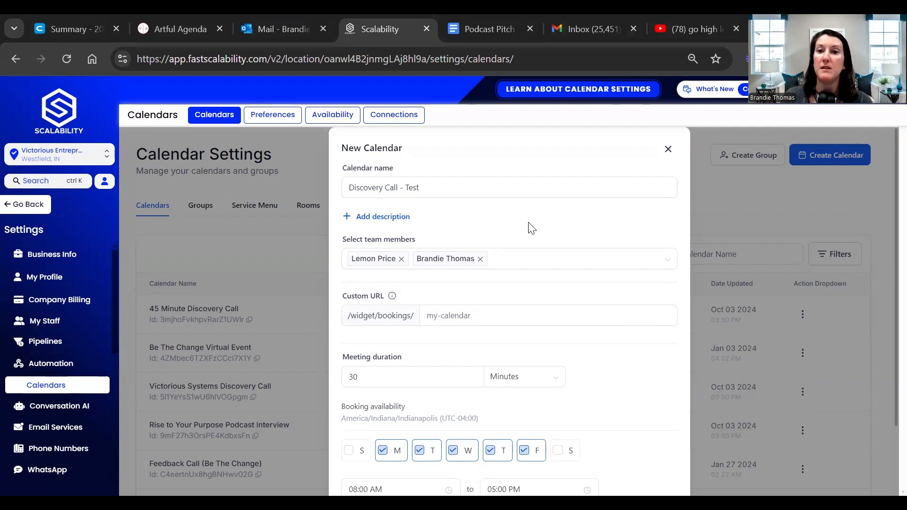
- Set the calendar's custom booking URL to discoverycalltestbt
left_click(462, 317)
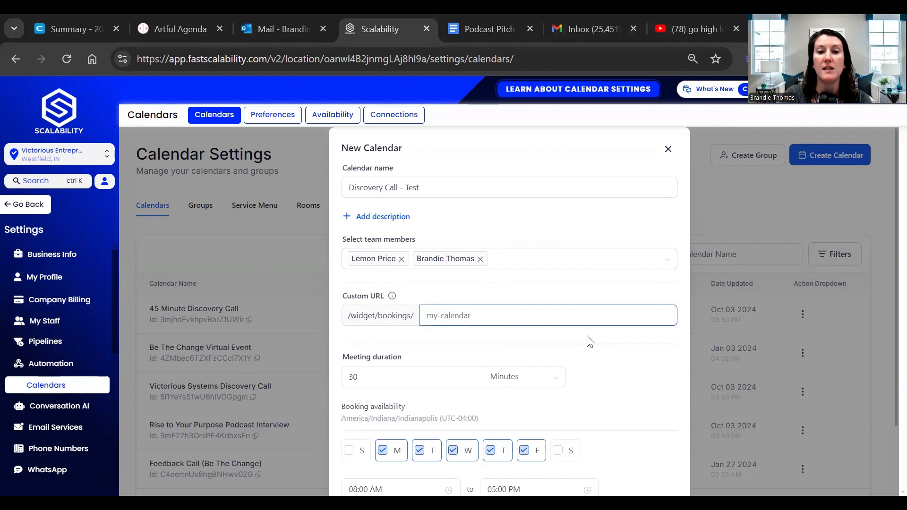
type("d")
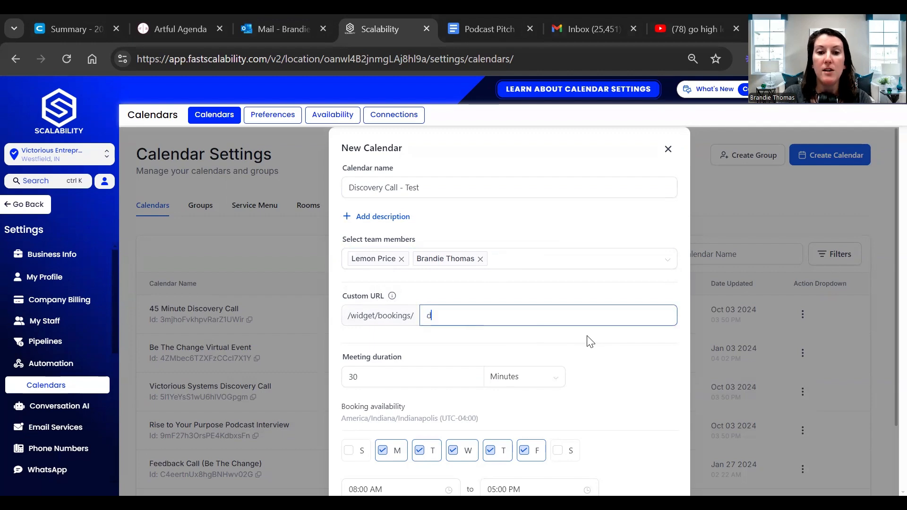
type("iscovery")
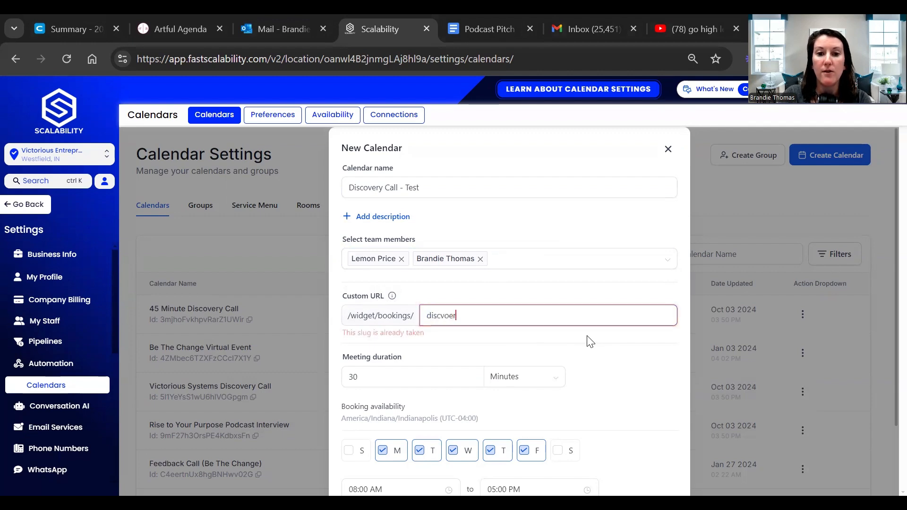
key("BackSpace")
key("BackSpace")
key("BackSpace")
key("BackSpace")
key("BackSpace")
key("BackSpace")
type("coverycalltest")
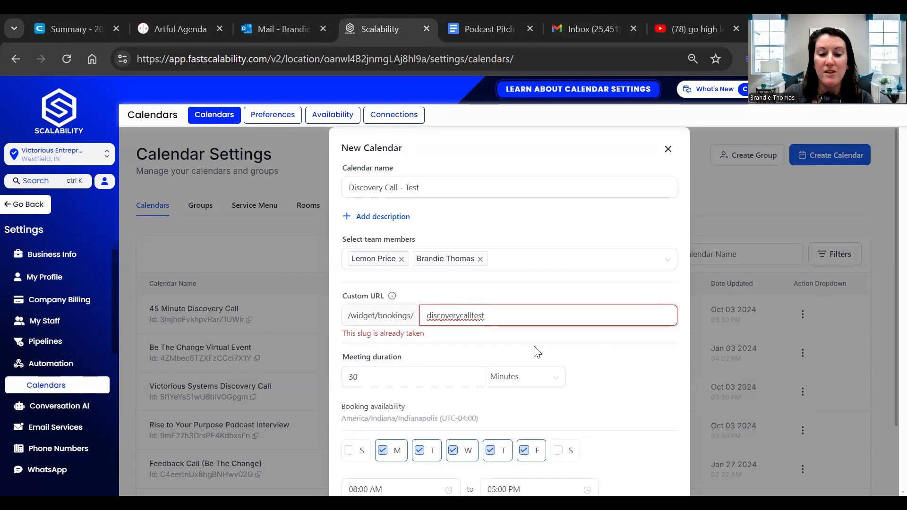
type("bt")
left_click(566, 356)
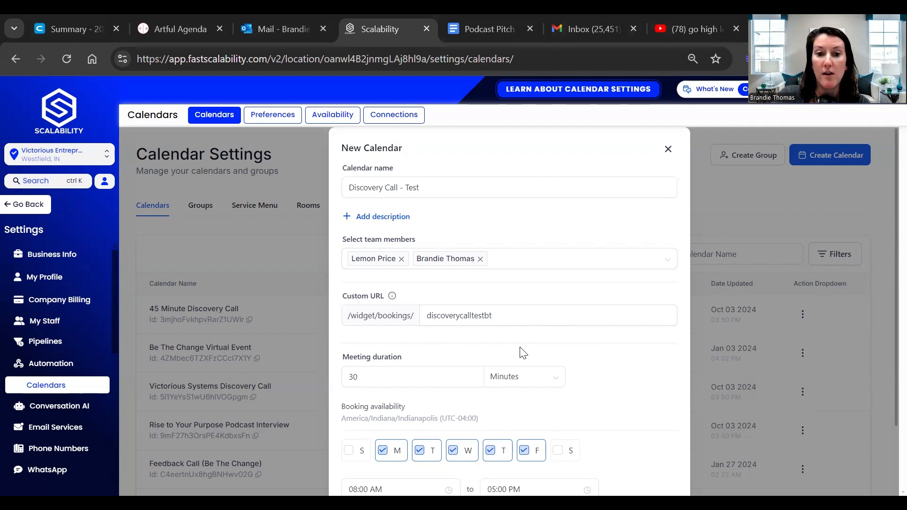
- Review the meeting duration and booking availability, then open the calendar's advanced settings
scroll(523, 354, "down", 2)
left_click(411, 284)
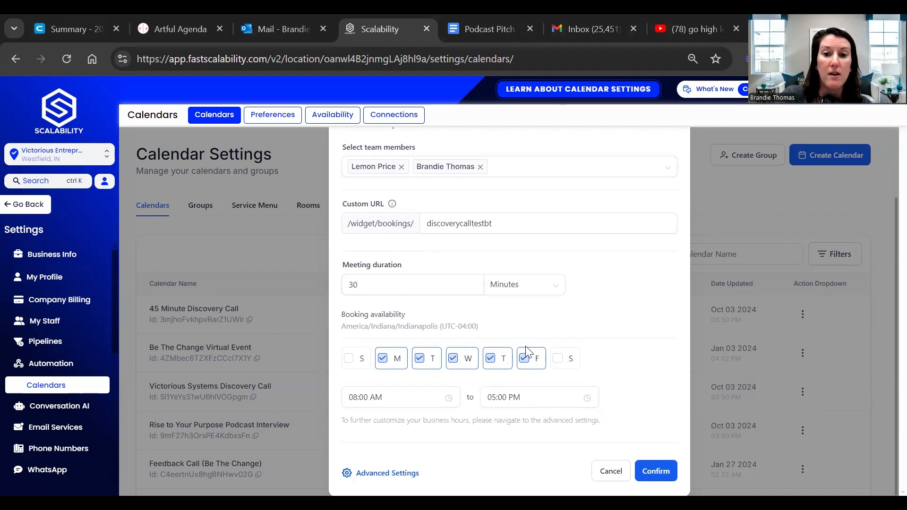
scroll(462, 410, "up", 1)
scroll(461, 413, "down", 1)
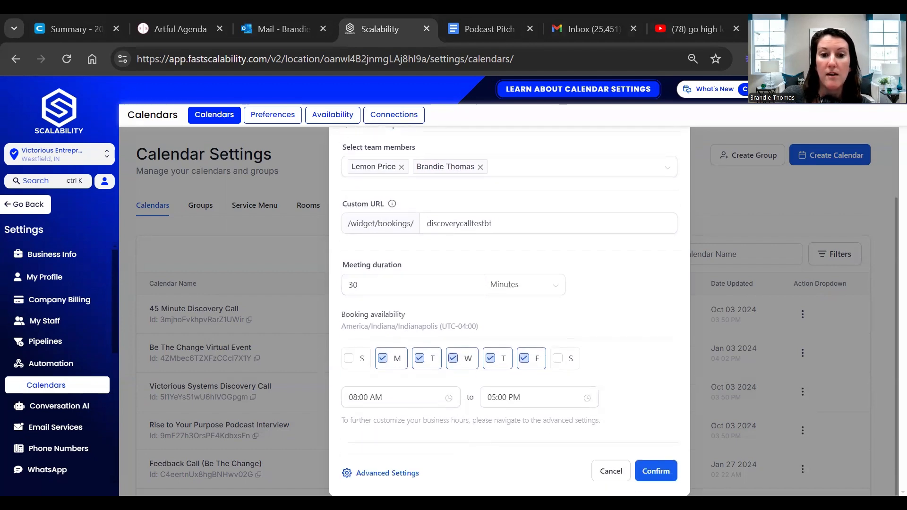
left_click(419, 469)
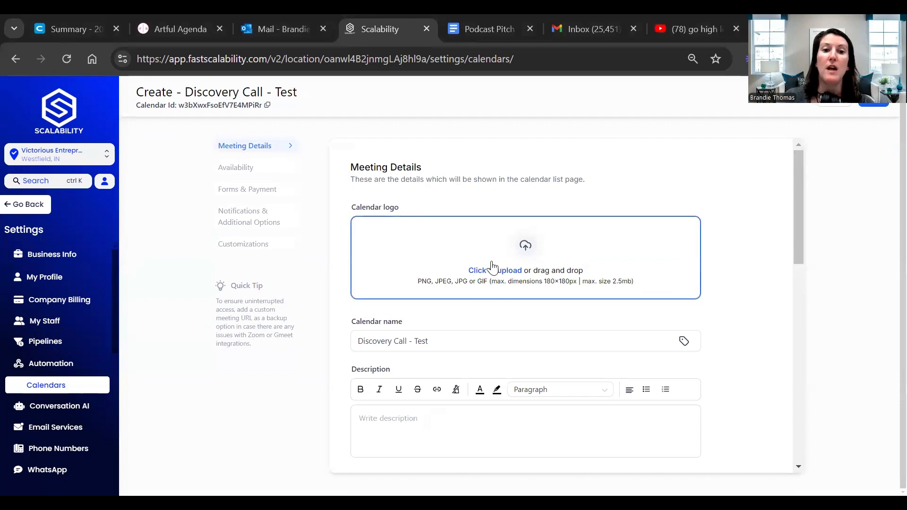
- Assign the calendar to the Be The Change Team group in its meeting details
scroll(501, 262, "down", 2)
scroll(504, 261, "down", 3)
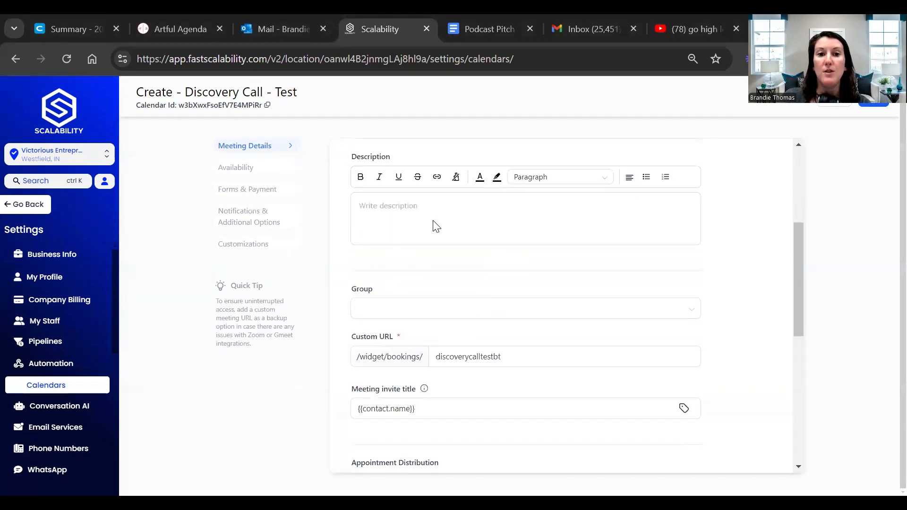
left_click(403, 307)
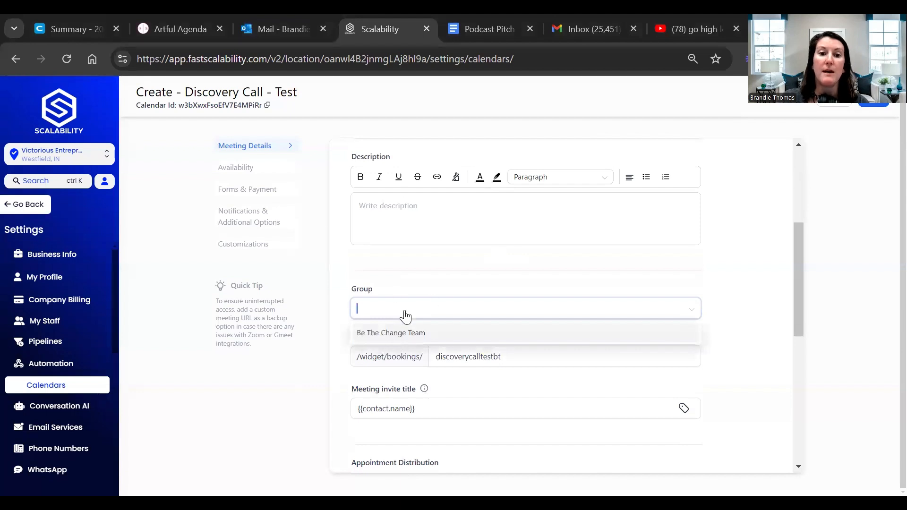
left_click(400, 336)
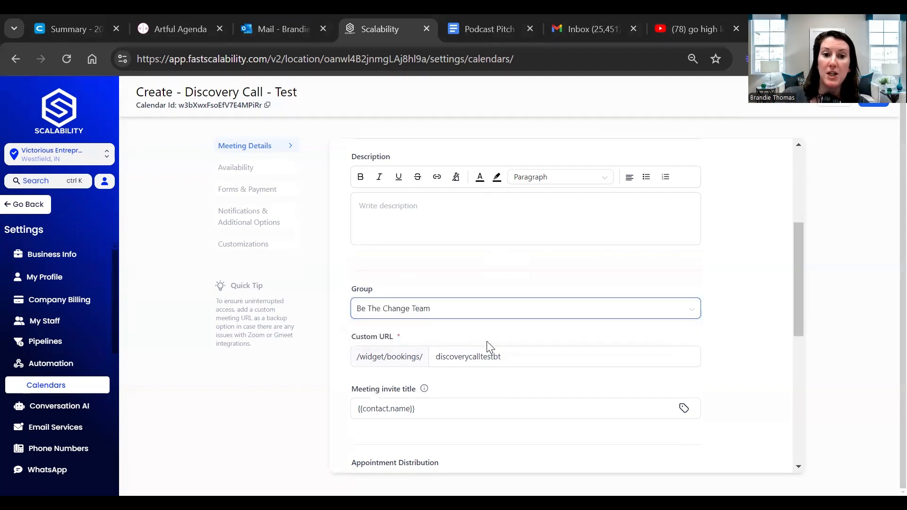
- Add "Pre Qualification call" after {{contact.name}} in the meeting invite title
scroll(520, 399, "down", 2)
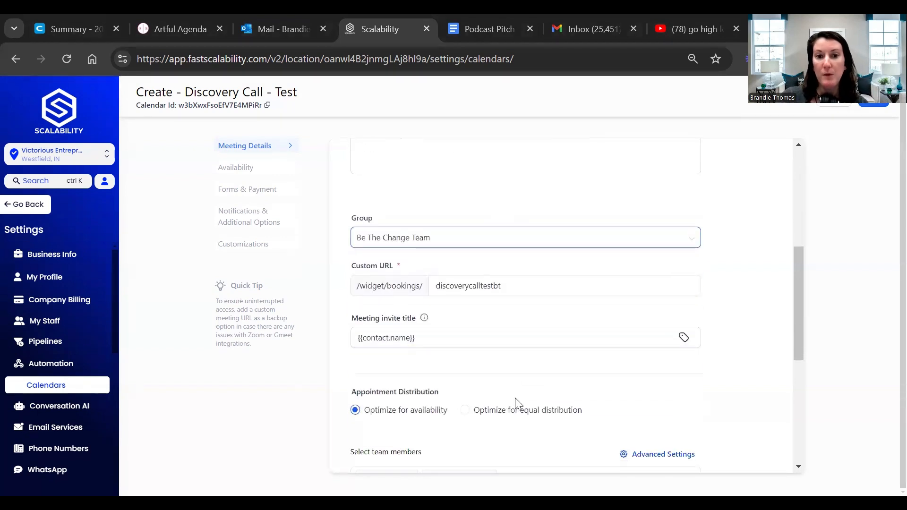
left_click(447, 337)
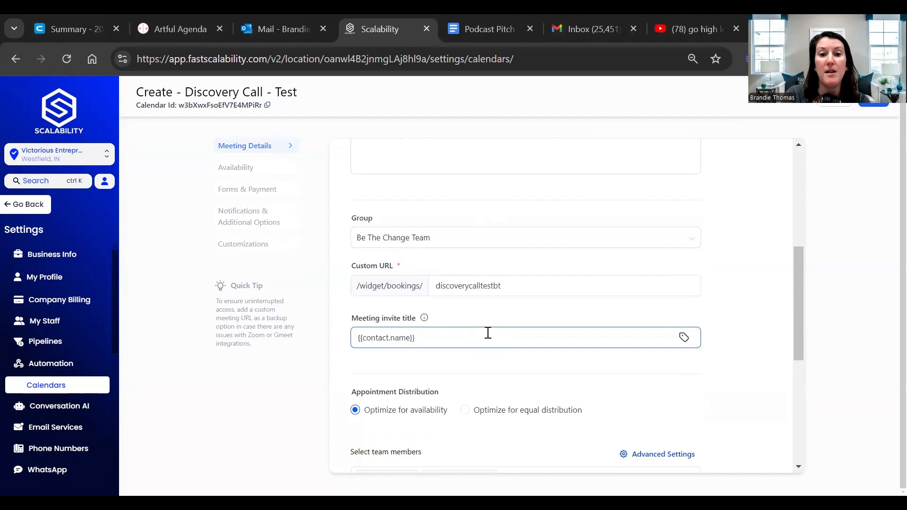
type("Pre Qualification call")
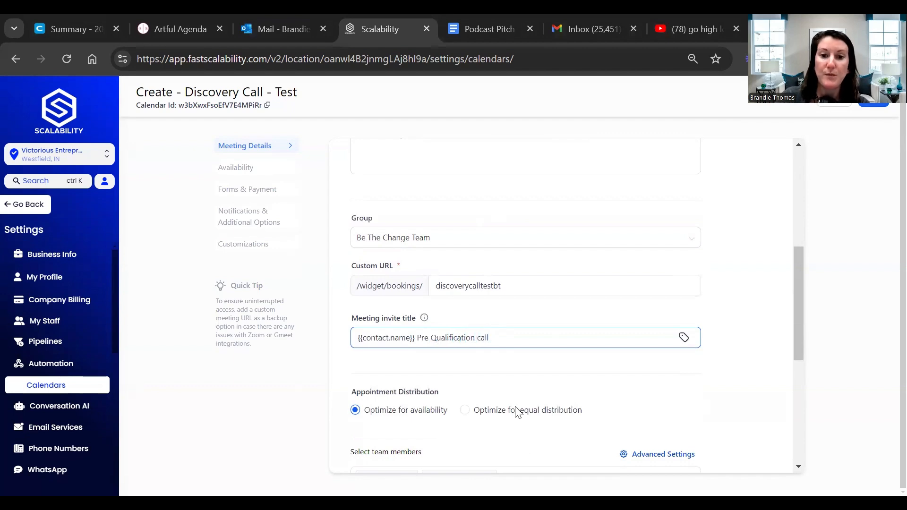
- Review the appointment distribution, team member priorities and locations, and event color in the meeting details
scroll(503, 384, "down", 4)
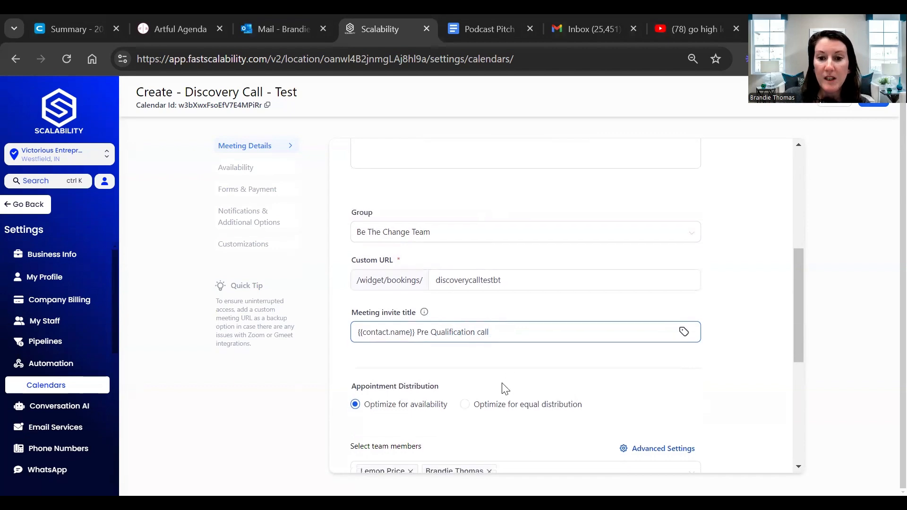
scroll(480, 333, "up", 3)
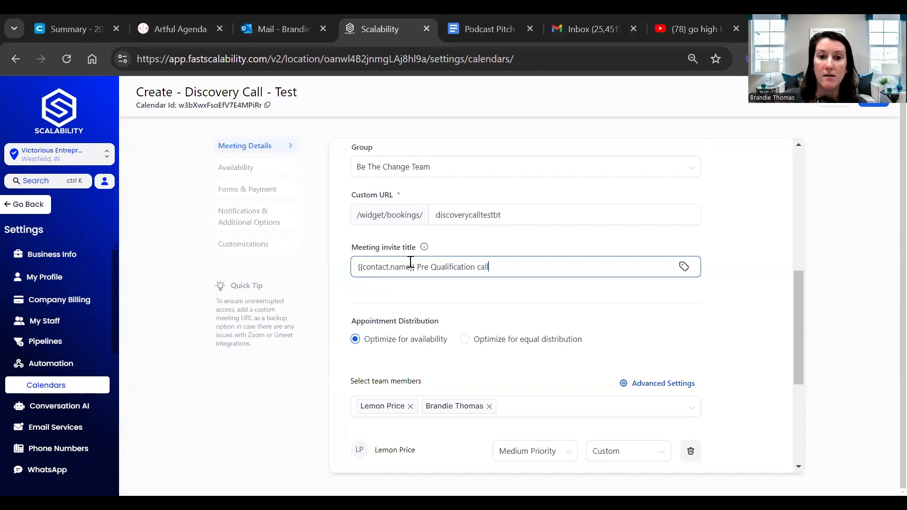
scroll(425, 314, "down", 5)
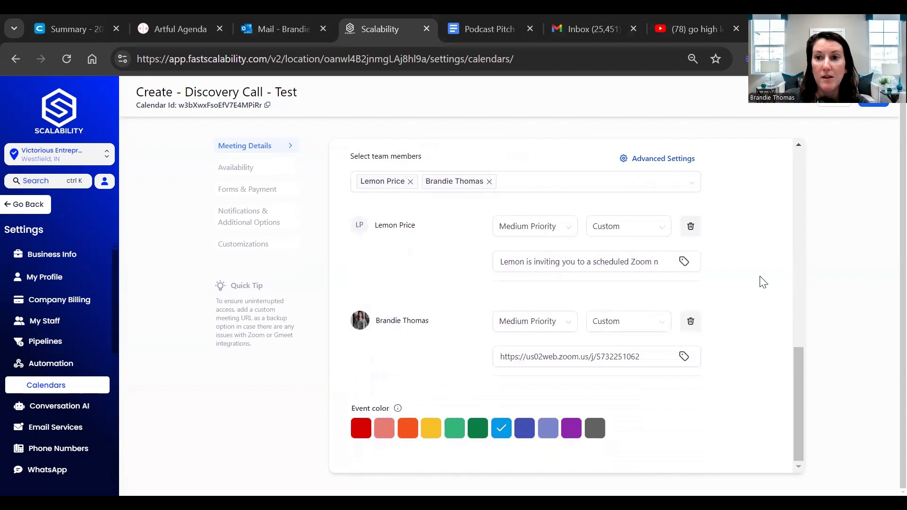
scroll(719, 398, "up", 5)
scroll(719, 399, "up", 5)
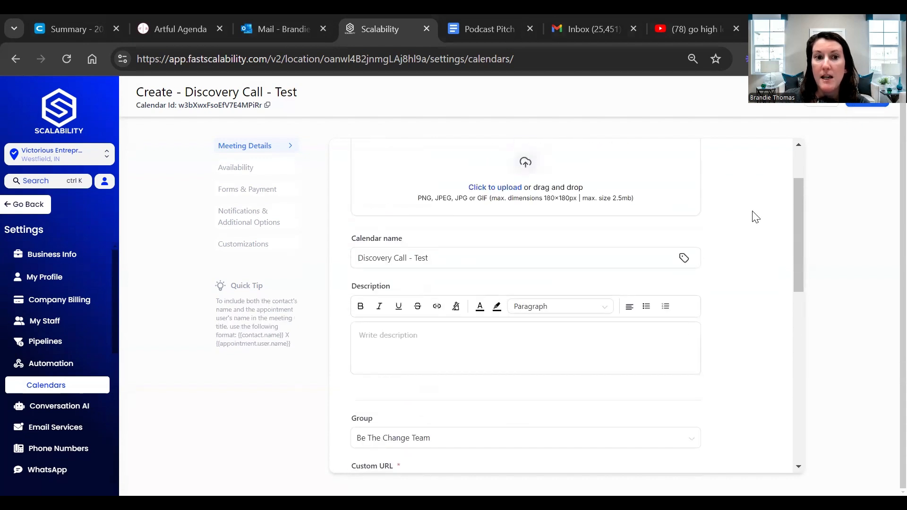
- Examine the calendar's weekly available hours and the booking forms that can be selected for it
left_click(236, 177)
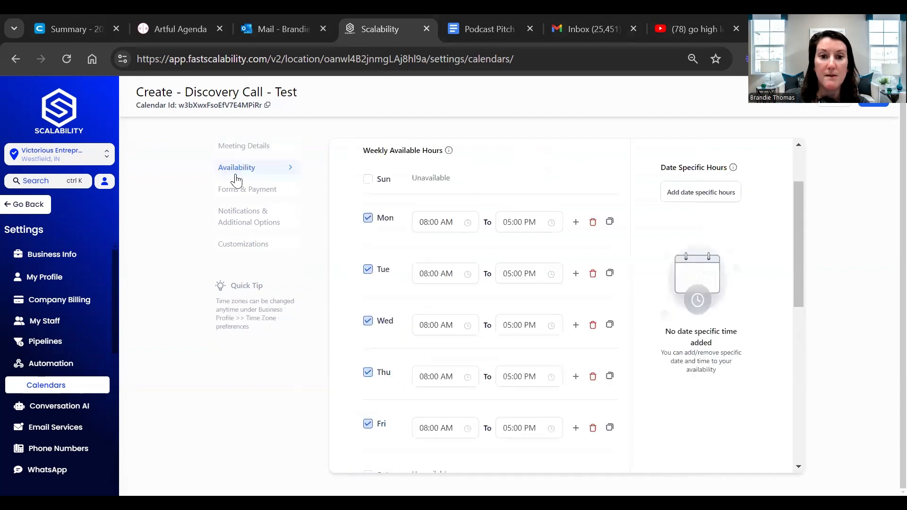
left_click(238, 190)
scroll(466, 288, "down", 1)
scroll(472, 279, "up", 3)
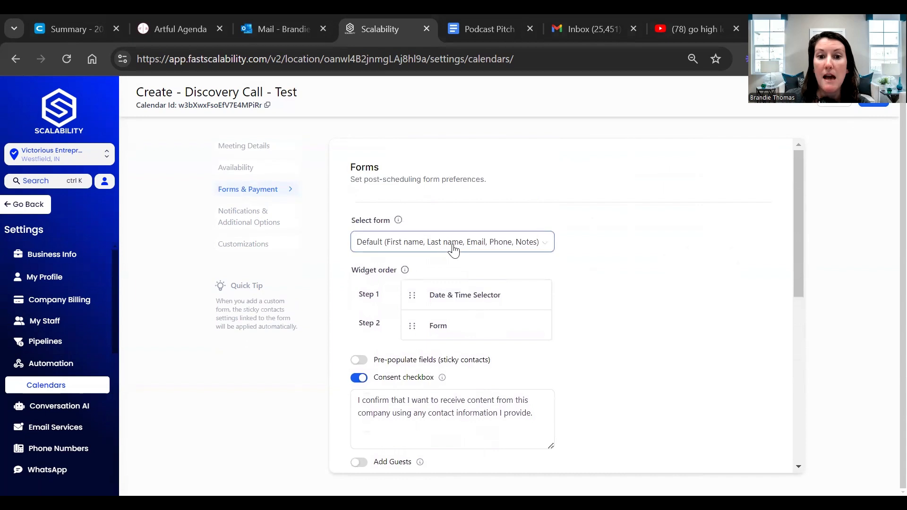
left_click(453, 250)
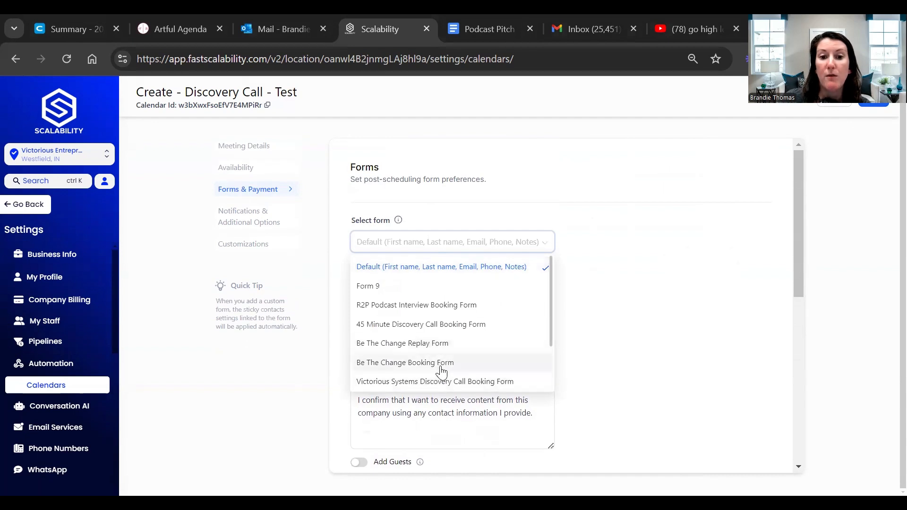
left_click(659, 318)
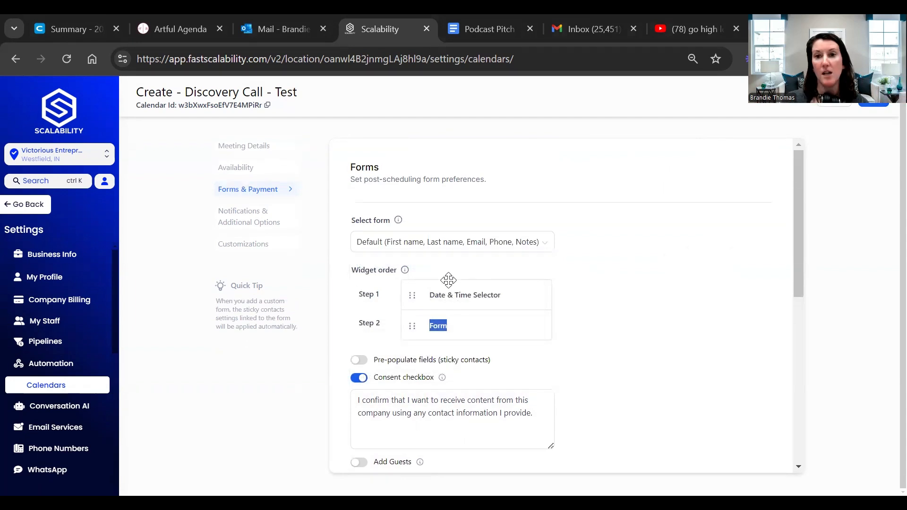
- Examine the notification recipients, the cancellation and reschedule policy, and the additional notes
left_click(245, 228)
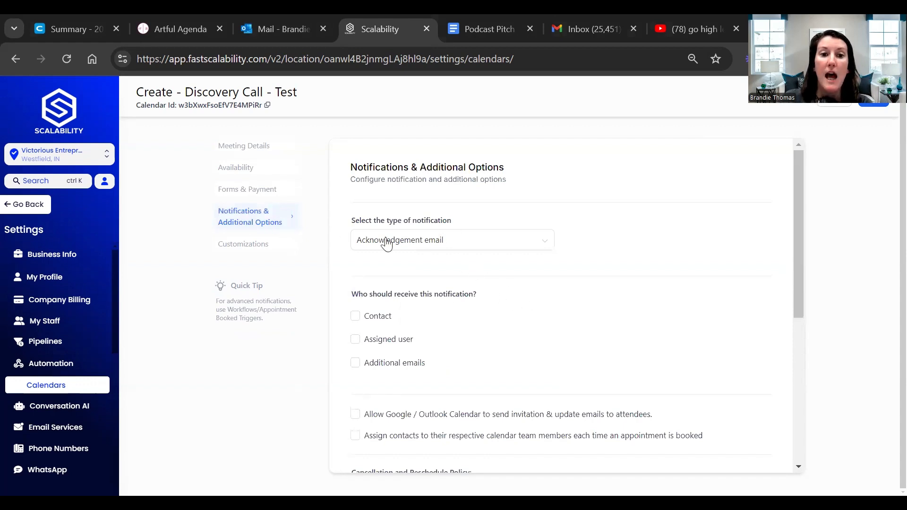
scroll(437, 276, "down", 5)
scroll(444, 284, "down", 2)
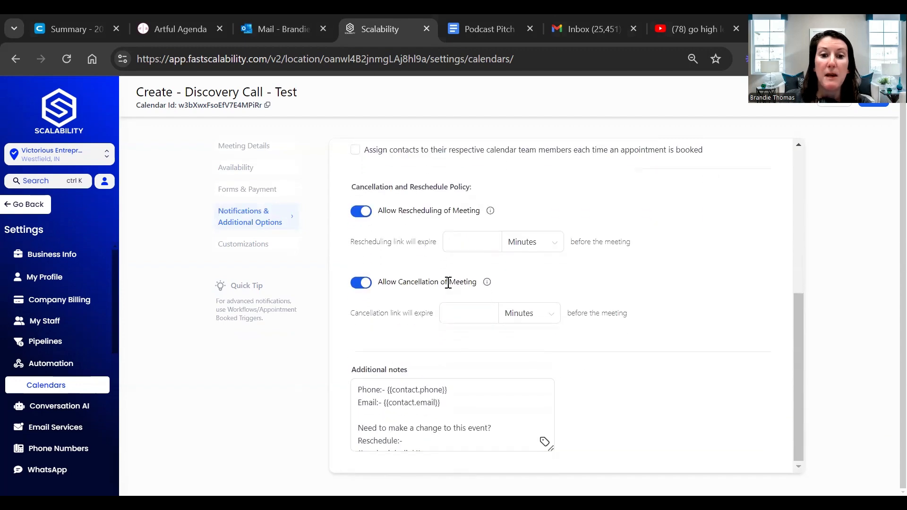
scroll(448, 283, "up", 5)
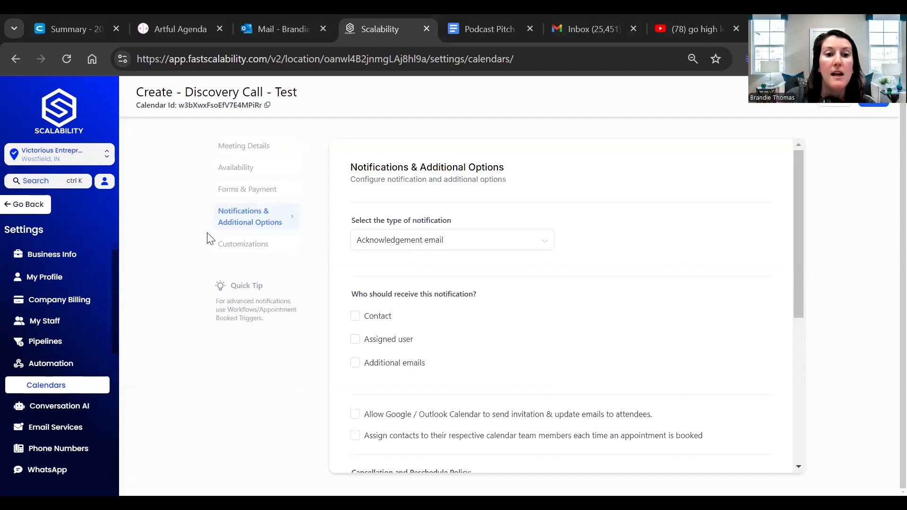
- Examine the calendar's customizations, including widget colors, button text, displayed calendar information and custom code
left_click(220, 245)
scroll(491, 298, "down", 5)
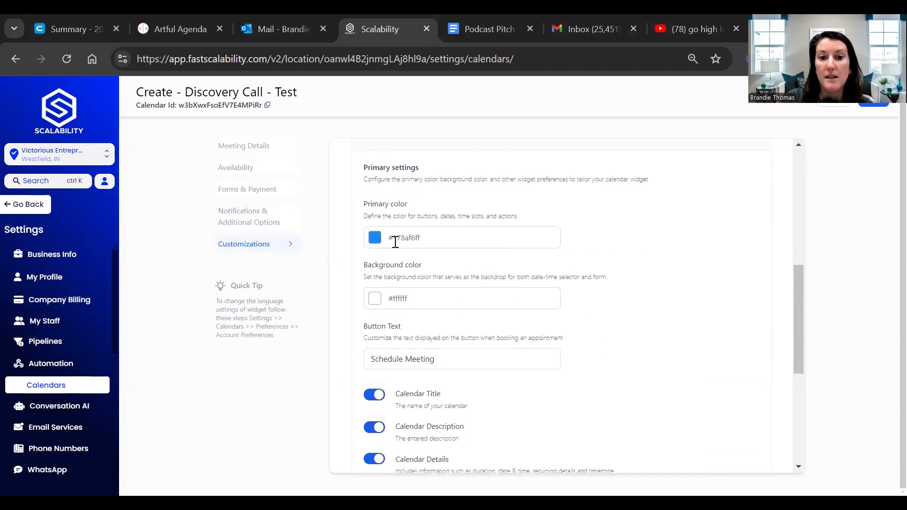
scroll(458, 337, "down", 4)
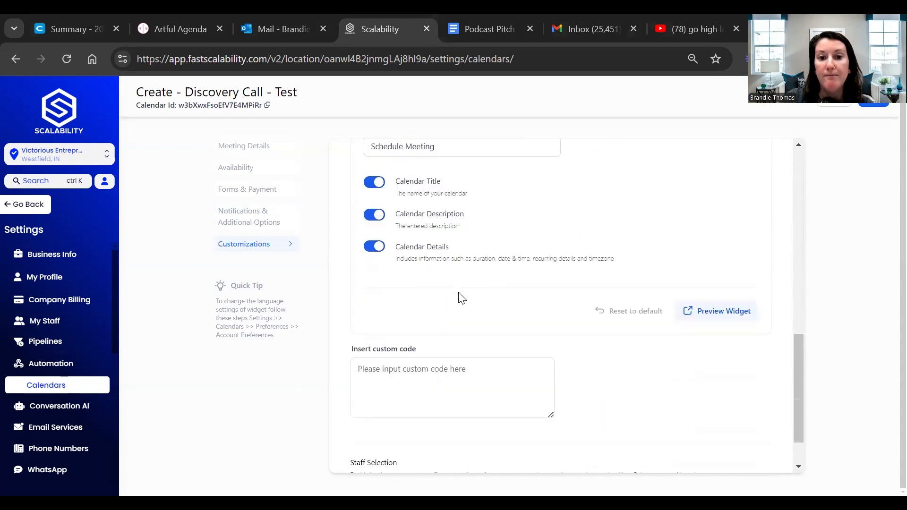
scroll(460, 298, "down", 1)
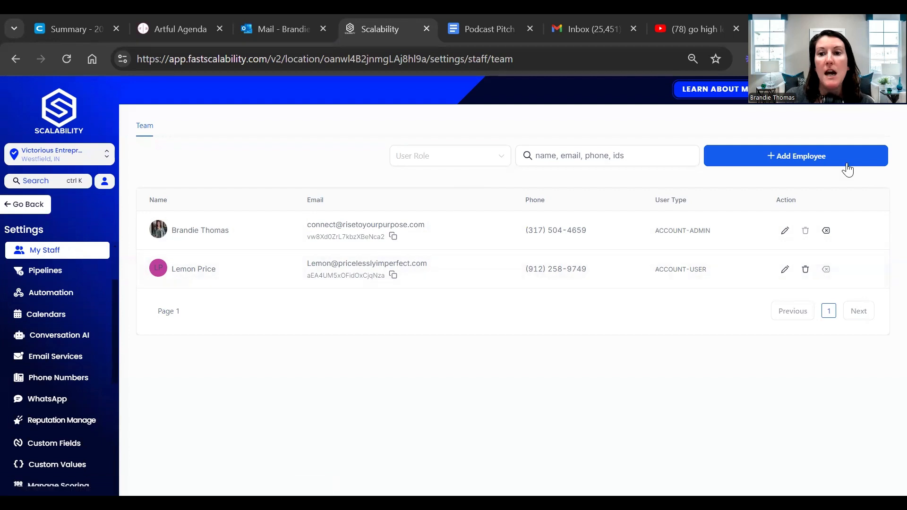
- Open a new employee form and examine its personal details, advanced password setting and selectable calendars
left_click(830, 163)
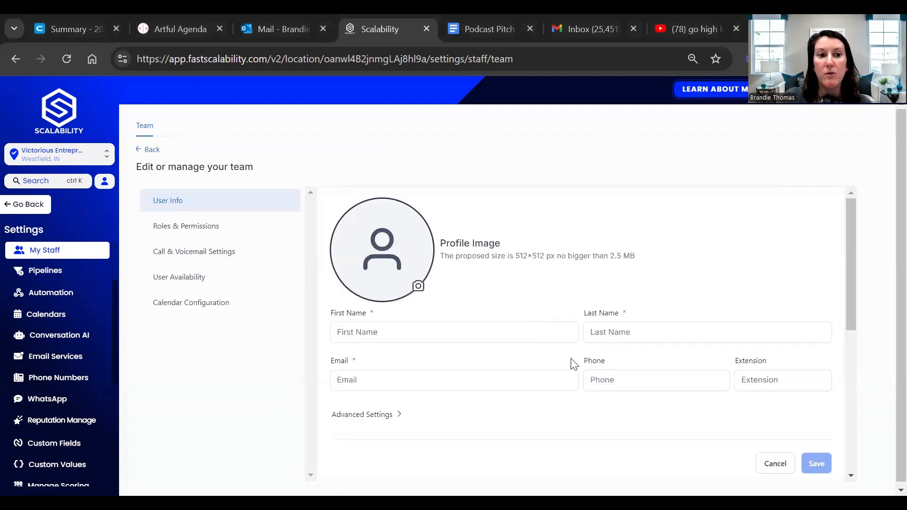
left_click(435, 333)
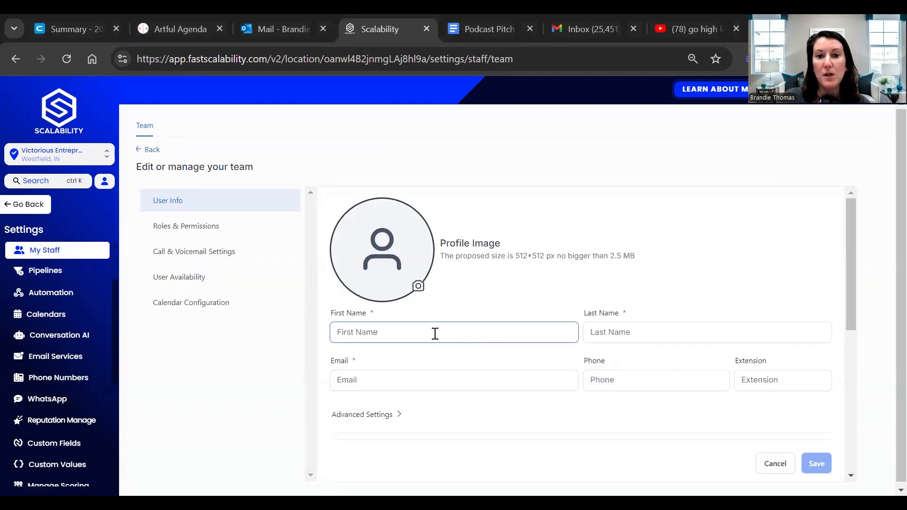
scroll(549, 428, "down", 2)
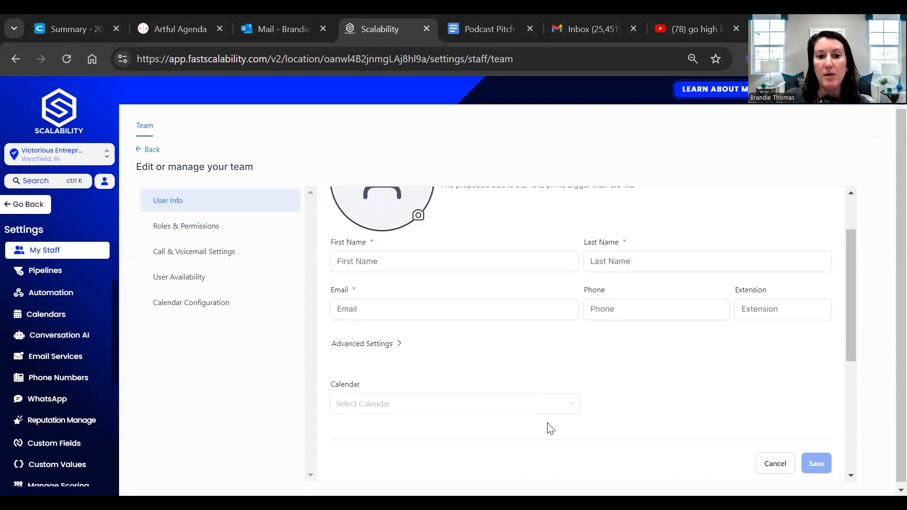
left_click(381, 351)
scroll(461, 364, "down", 6)
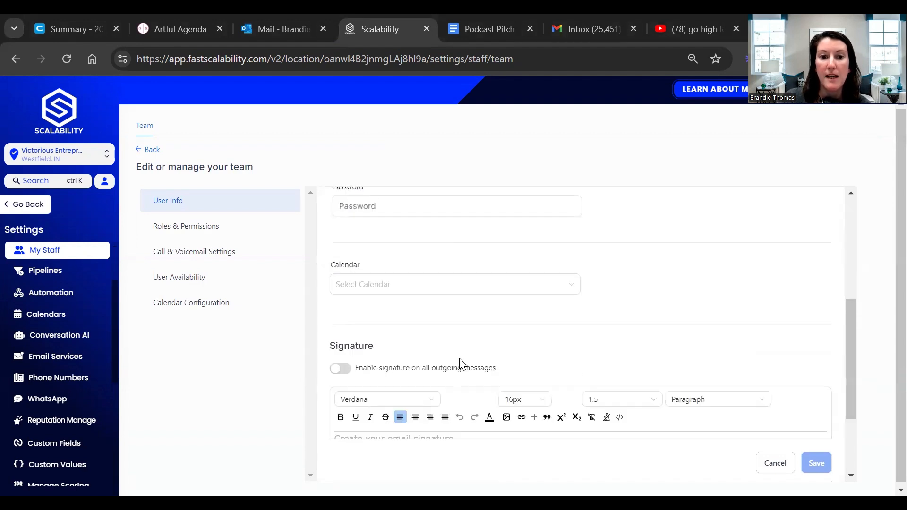
scroll(462, 364, "up", 3)
left_click(469, 327)
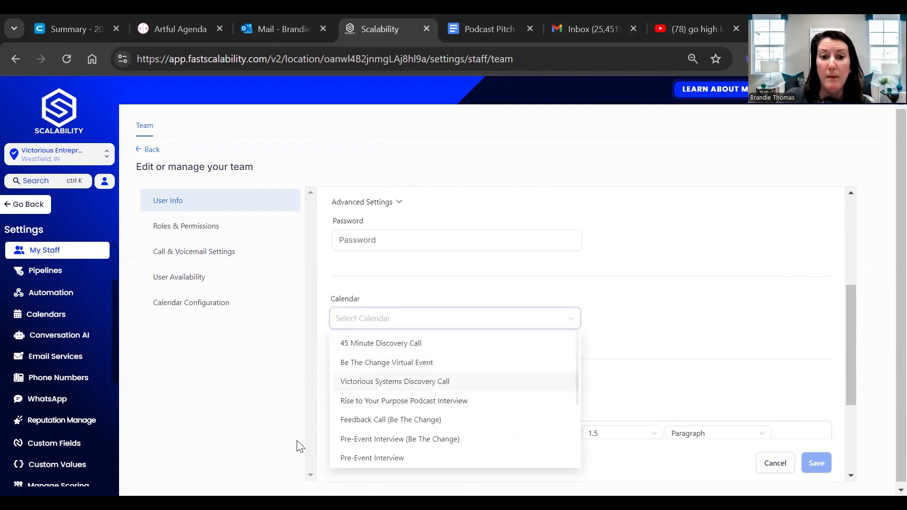
left_click(612, 307)
- Review the email signature options together with the password and calendar settings in the new employee's user info
scroll(605, 307, "down", 3)
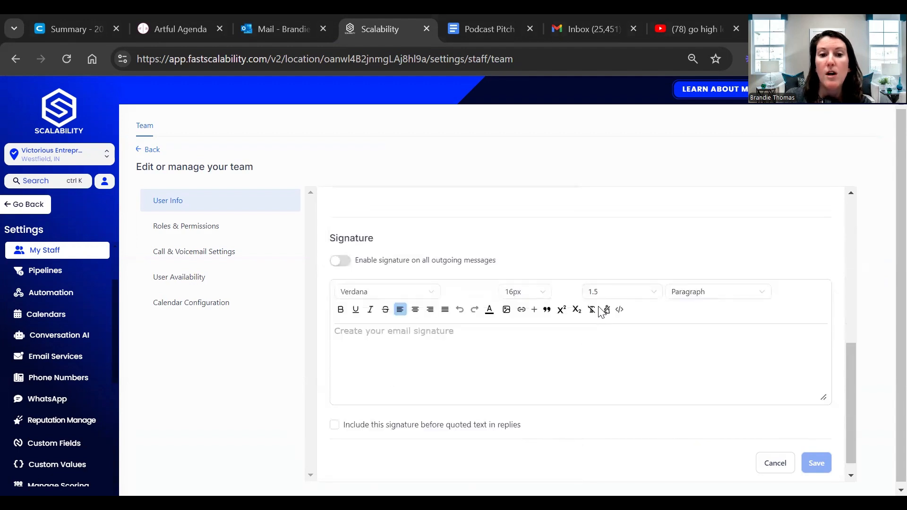
scroll(566, 310, "up", 3)
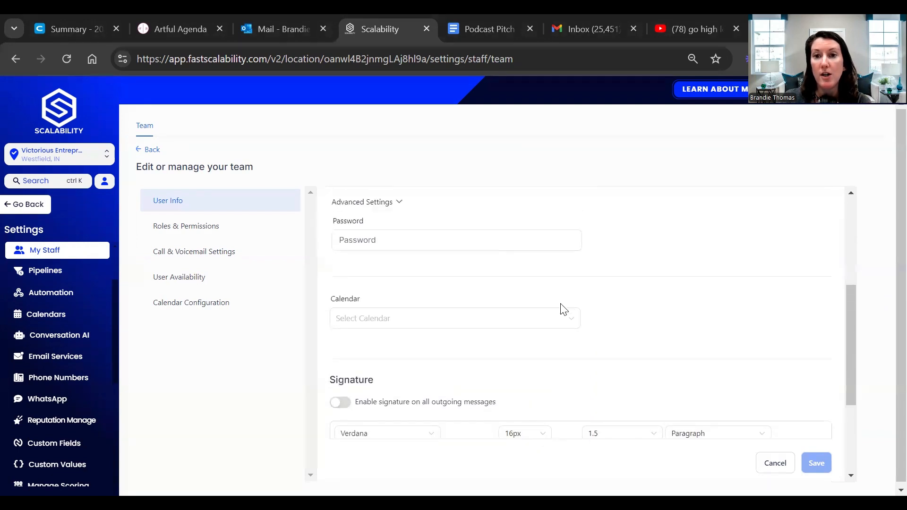
scroll(467, 335, "up", 2)
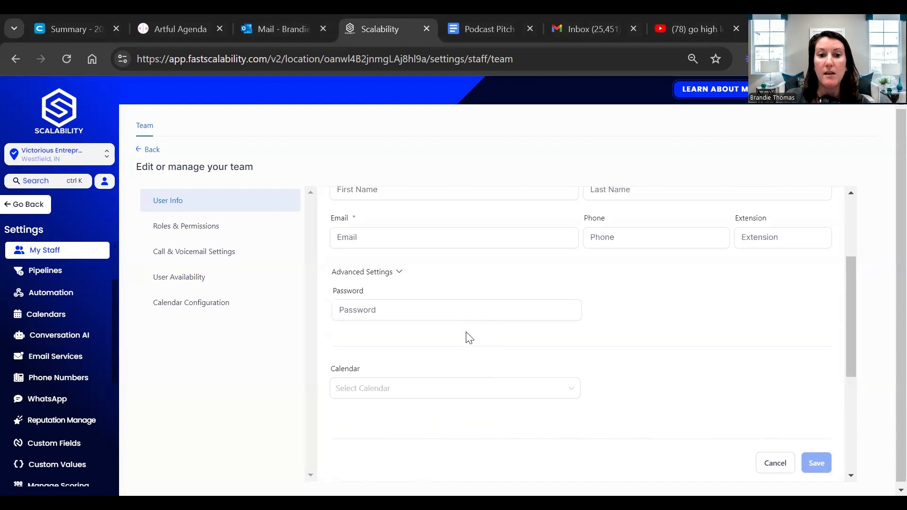
scroll(469, 339, "down", 3)
scroll(469, 340, "down", 2)
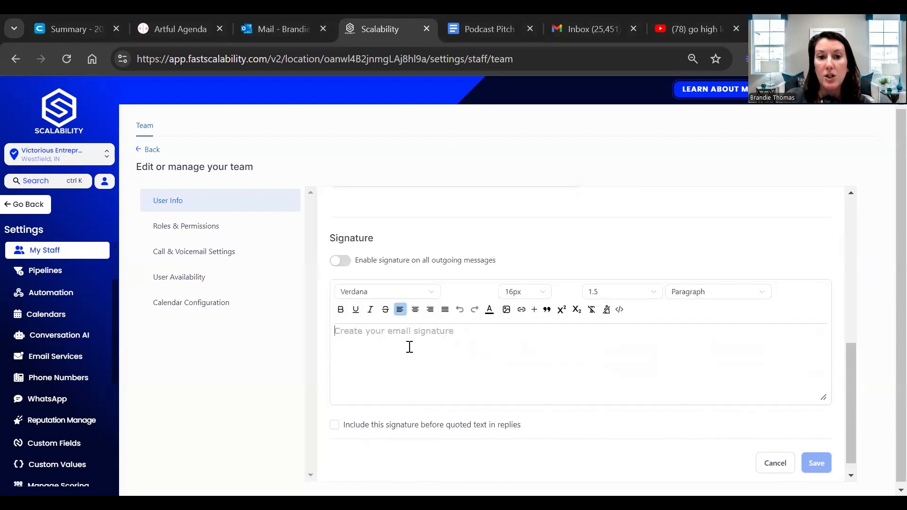
scroll(501, 362, "down", 1)
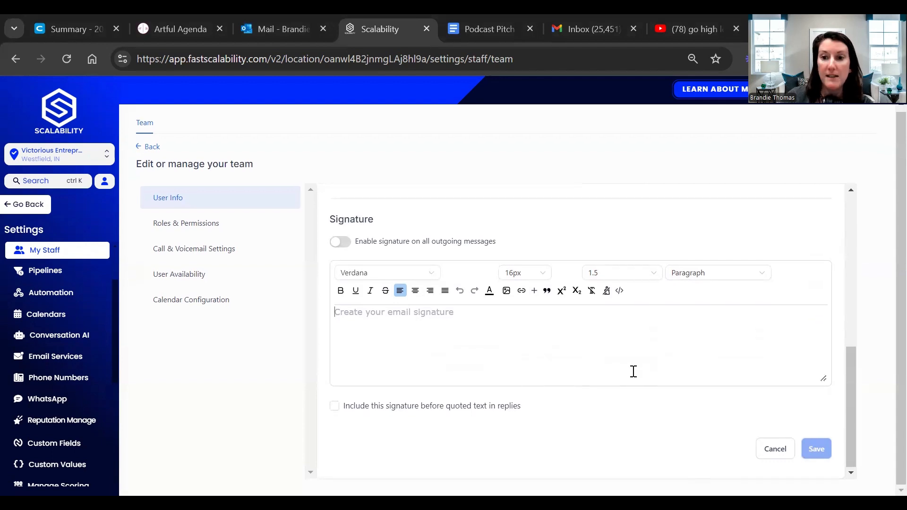
scroll(751, 386, "up", 3)
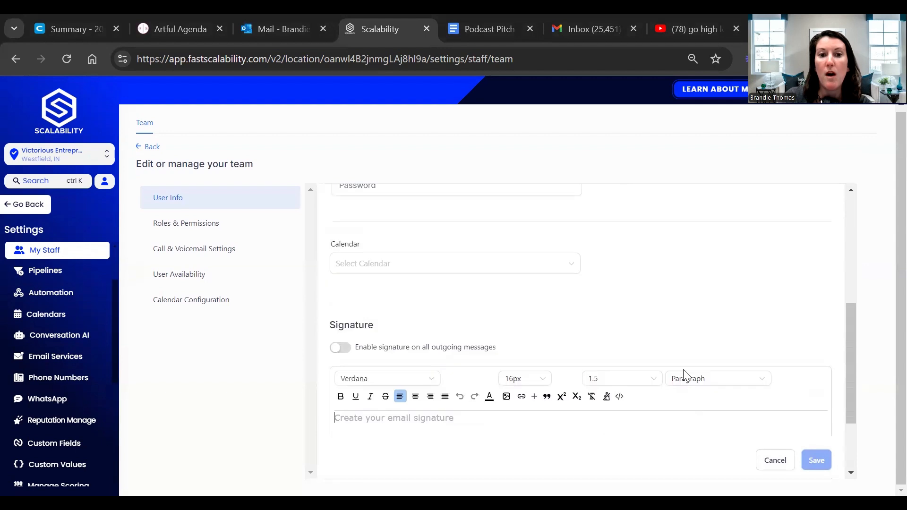
- Examine the new employee's user role and permission options, and return to the staff list without saving
left_click(213, 226)
scroll(455, 305, "up", 2)
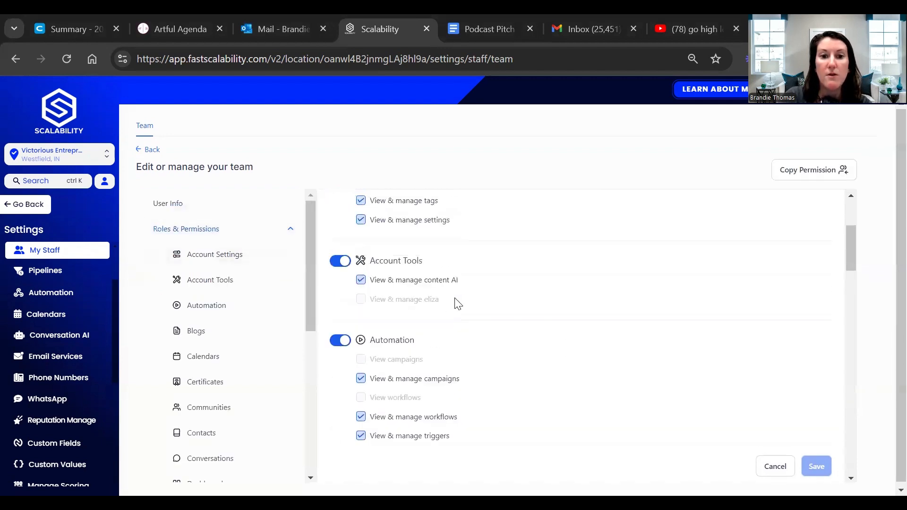
scroll(475, 302, "up", 4)
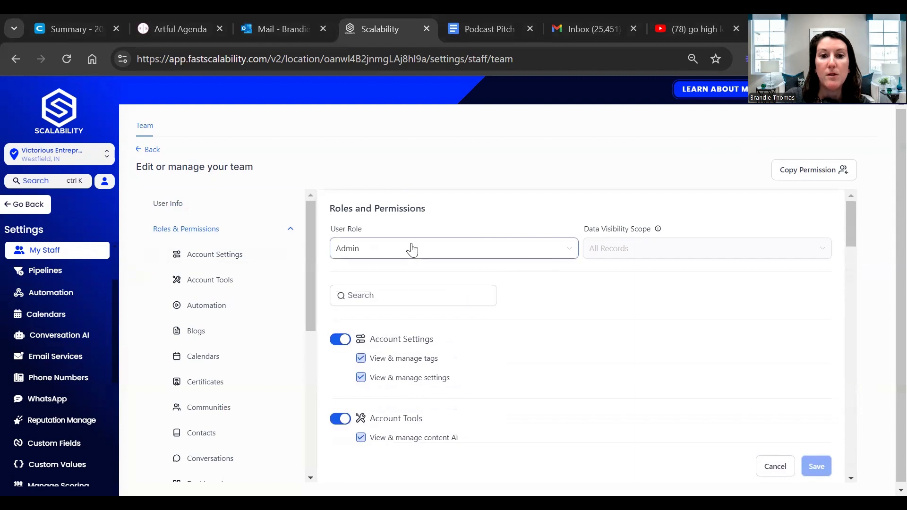
left_click(394, 253)
left_click(395, 253)
scroll(430, 283, "down", 3)
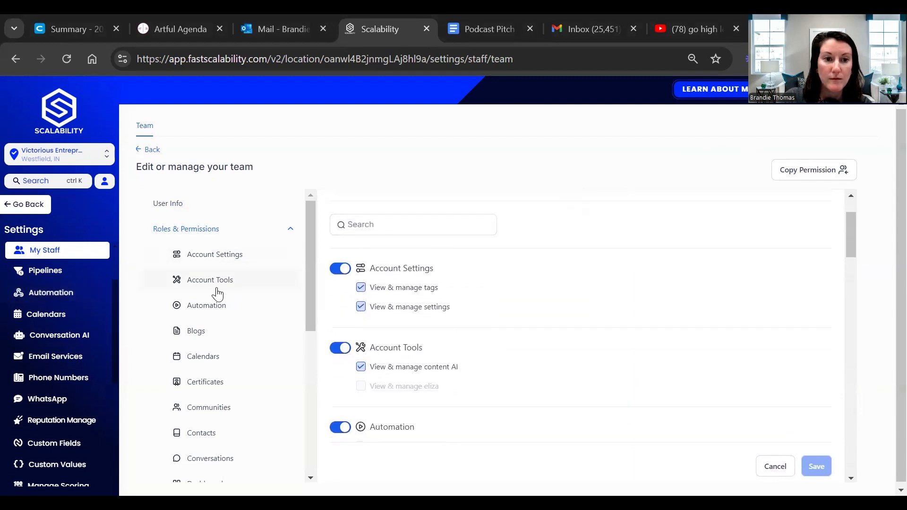
left_click(178, 208)
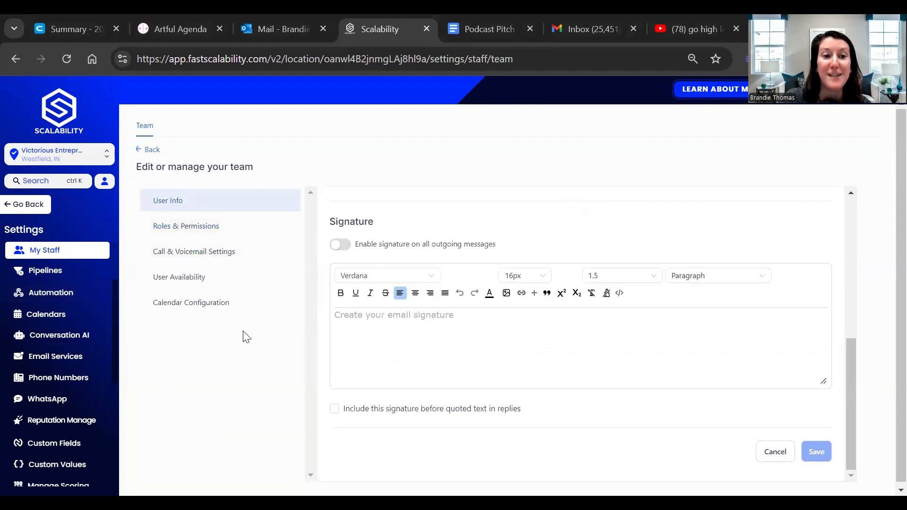
left_click(141, 149)
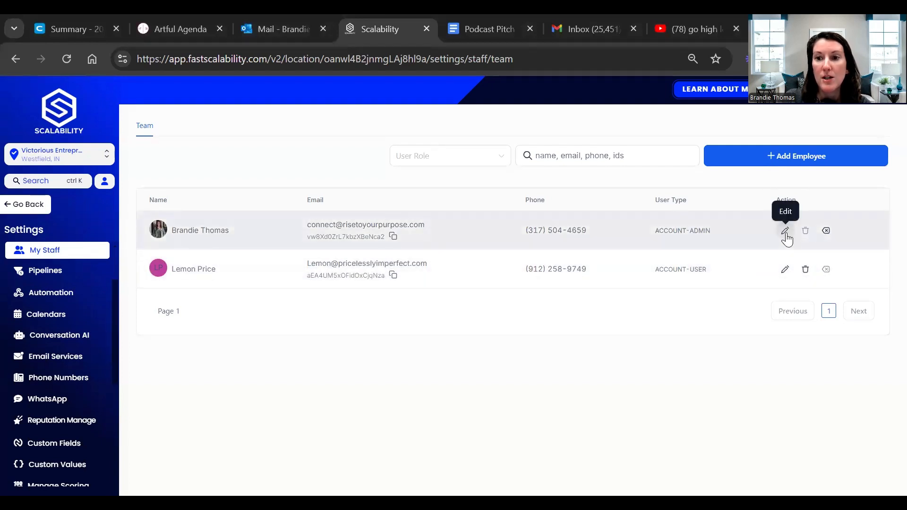
- Open the account-user staff member's profile and examine its contact details, assigned calendar, email signature and advanced settings
left_click(785, 269)
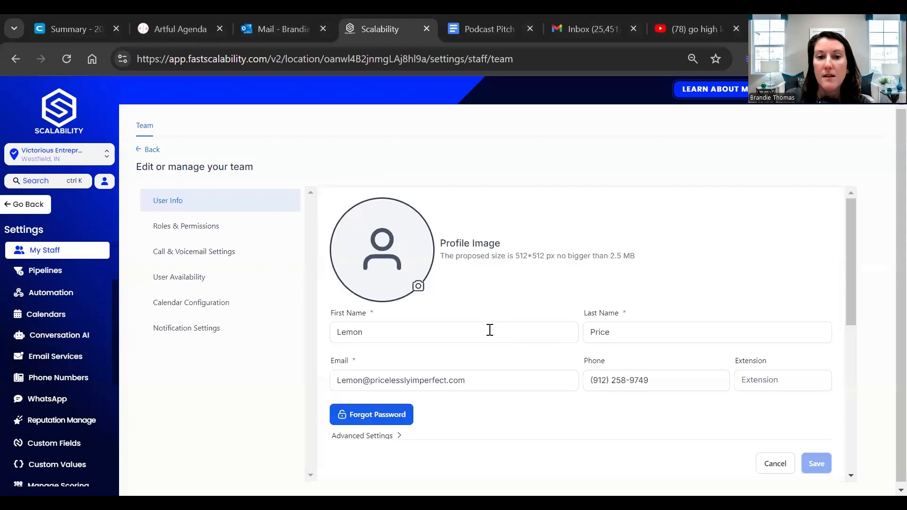
scroll(532, 307, "down", 3)
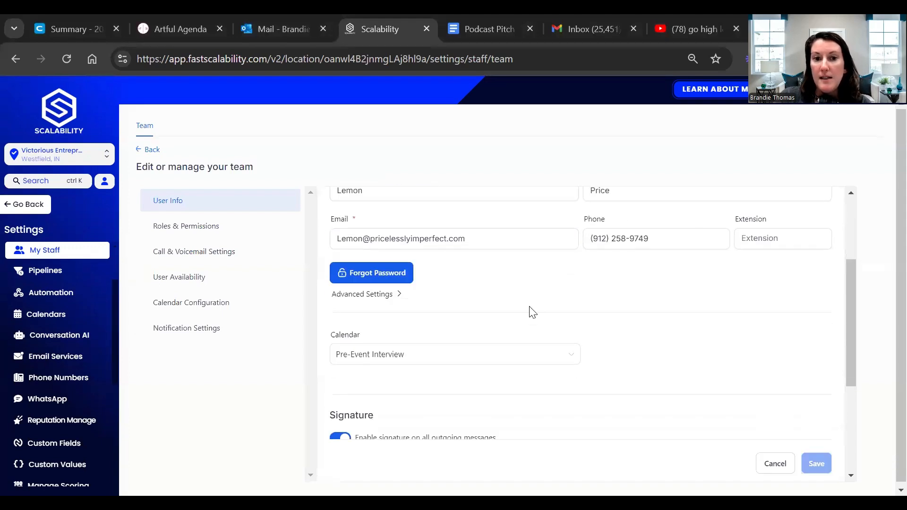
scroll(531, 311, "down", 2)
scroll(524, 306, "up", 3)
scroll(522, 316, "down", 3)
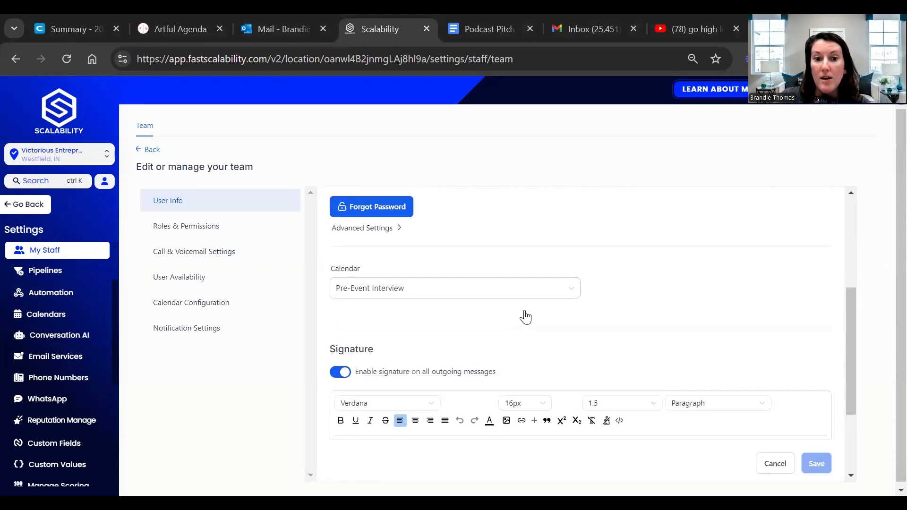
scroll(571, 342, "down", 3)
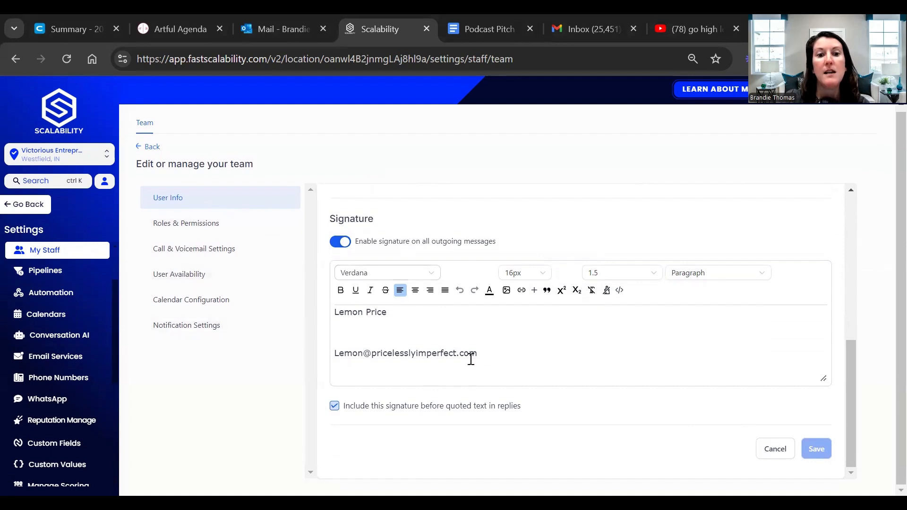
scroll(477, 364, "up", 4)
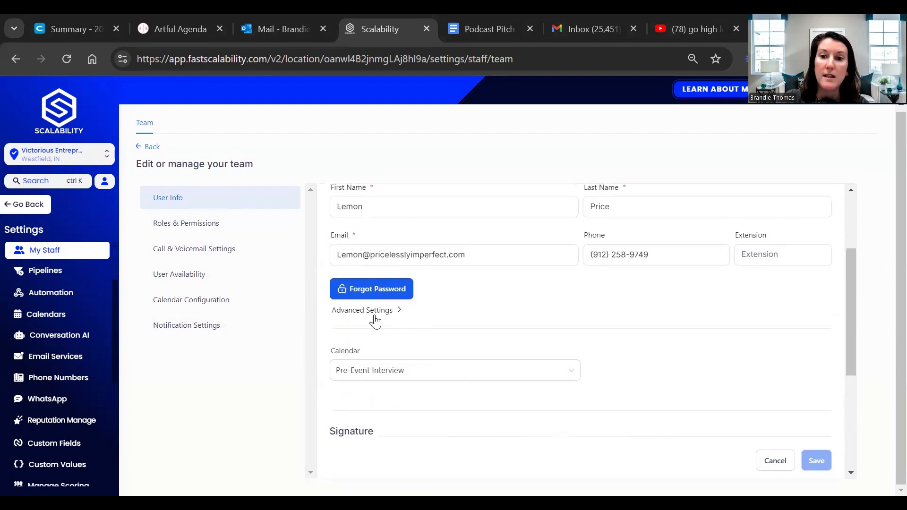
left_click(376, 312)
scroll(466, 346, "down", 4)
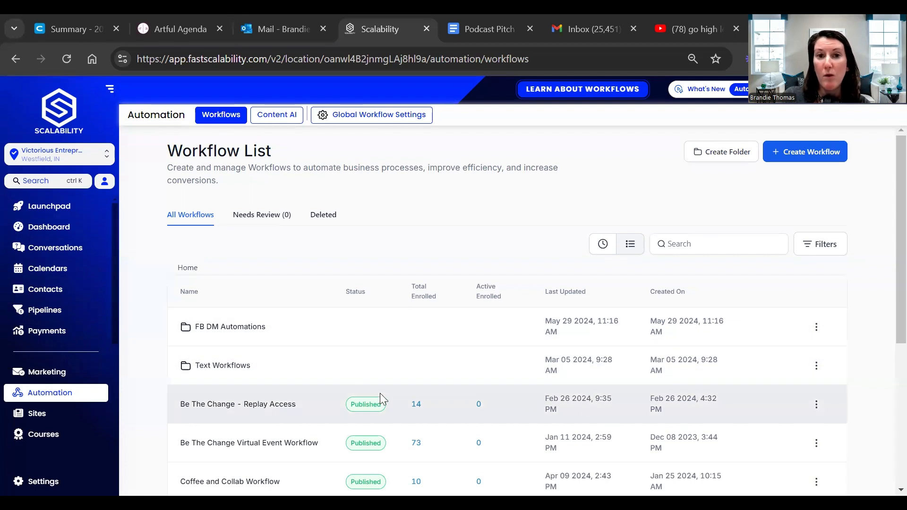
- Look through the automation workflow list and open the GPA Info Chat workflow
scroll(373, 421, "down", 1)
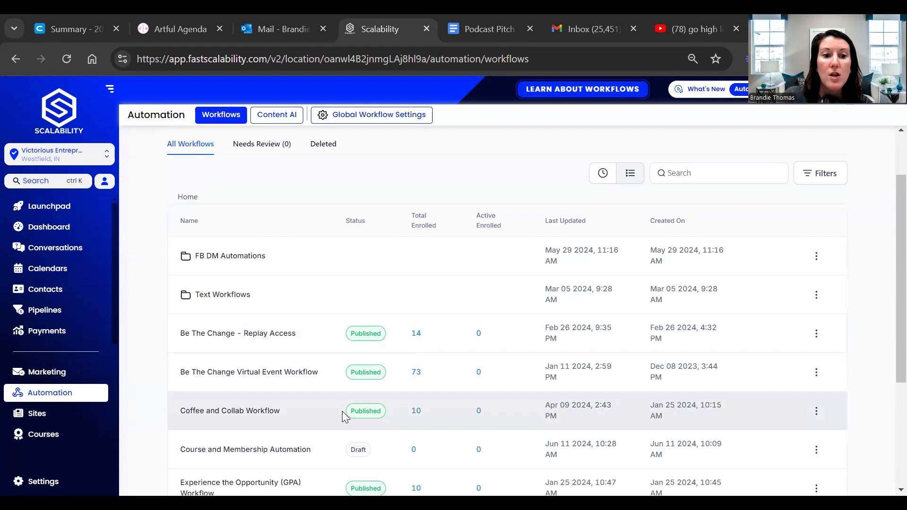
scroll(343, 420, "down", 2)
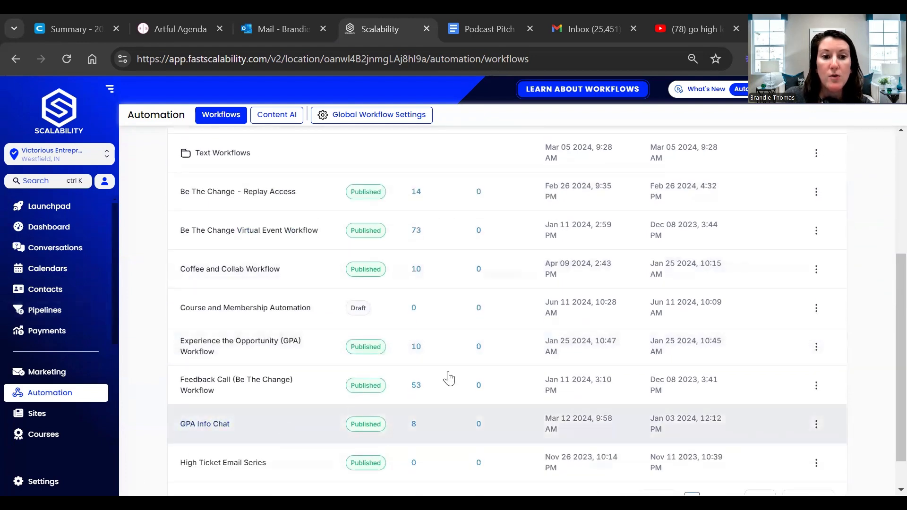
scroll(285, 449, "down", 1)
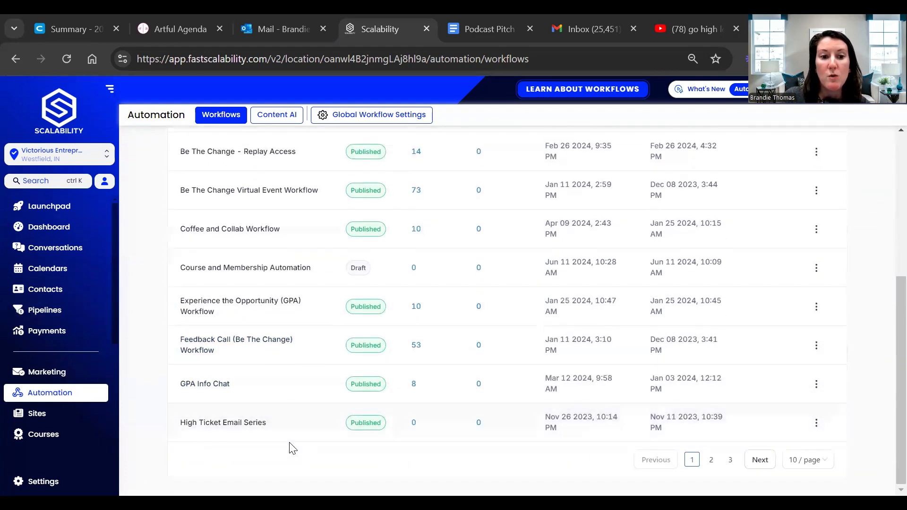
scroll(288, 446, "up", 2)
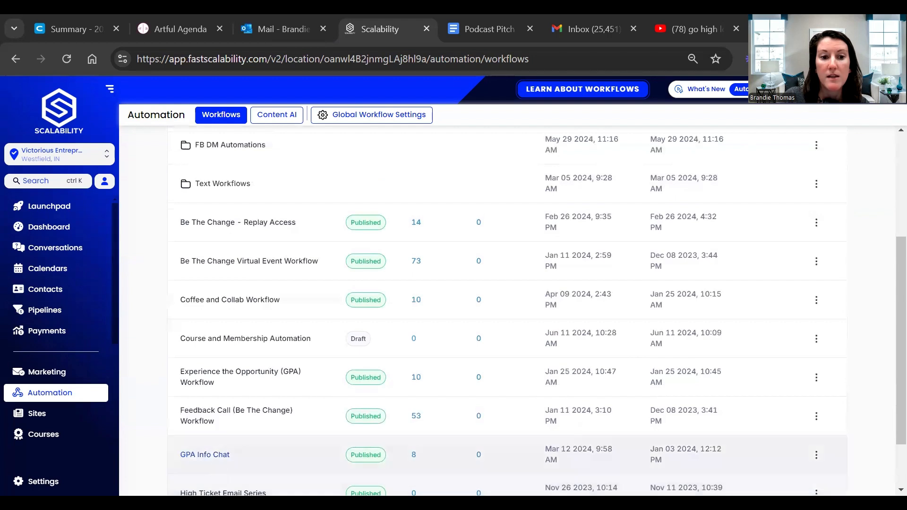
left_click(206, 455)
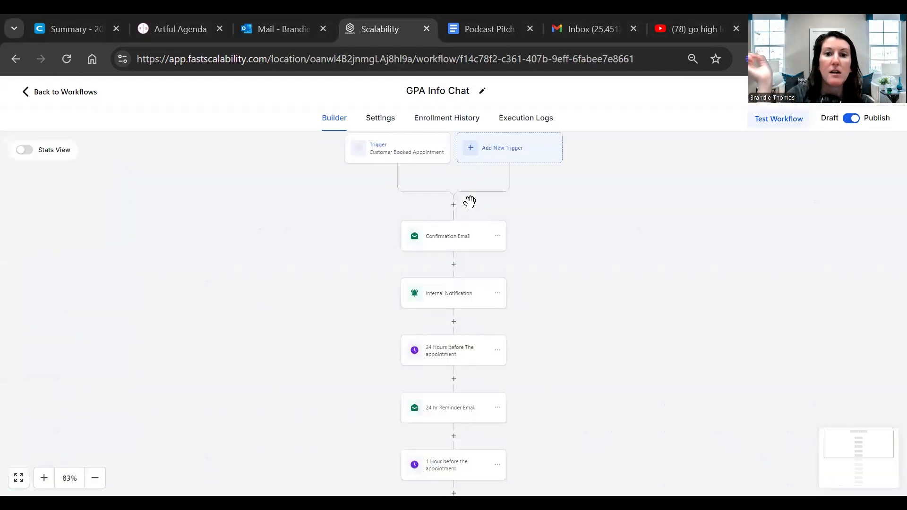
- Examine the Customer Booked Appointment trigger and its selectable calendars, close it without changes, and view the workflow's email and notification actions
scroll(480, 196, "up", 3)
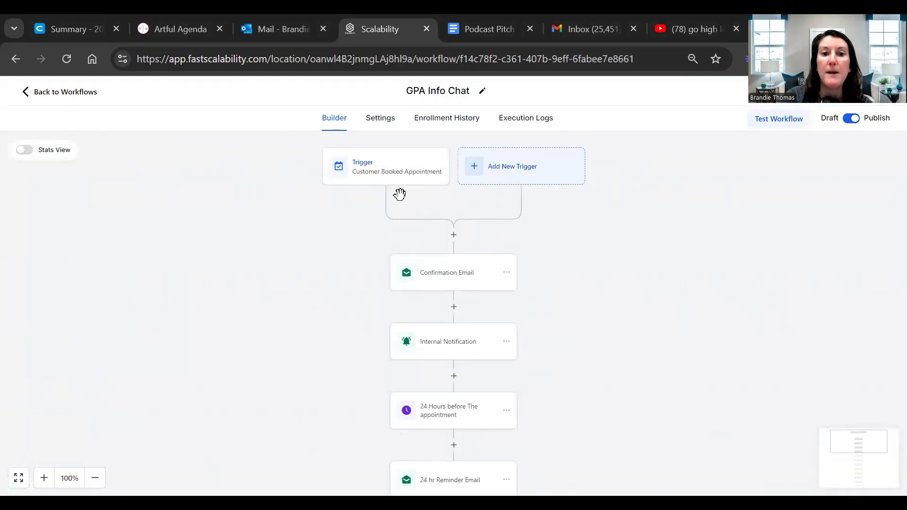
left_click(416, 166)
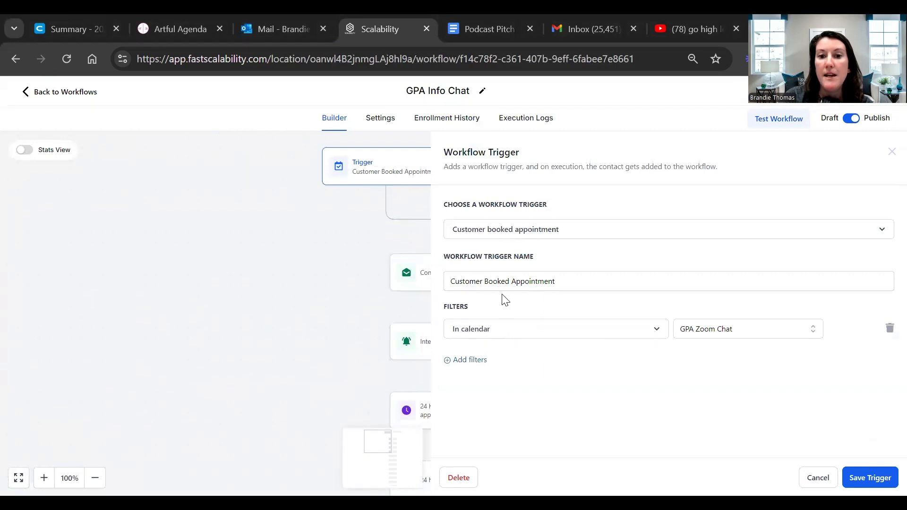
left_click(720, 336)
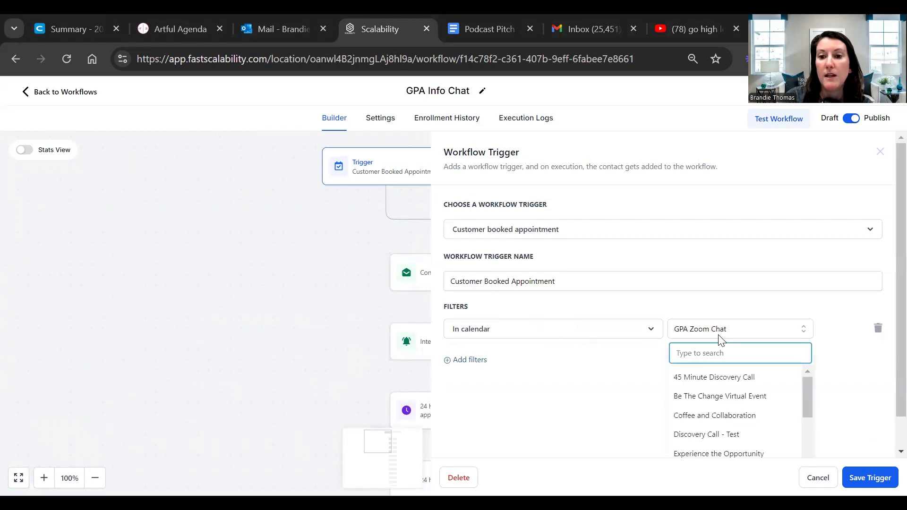
left_click(880, 151)
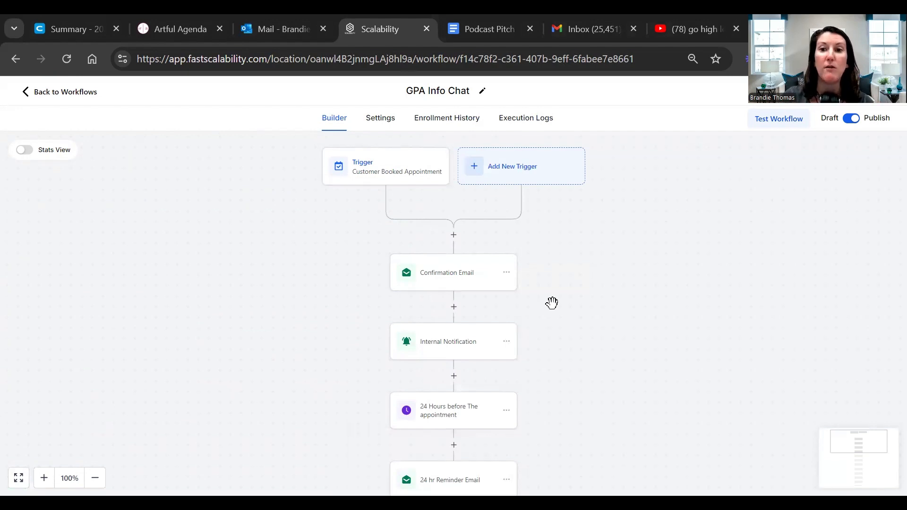
scroll(544, 279, "down", 1)
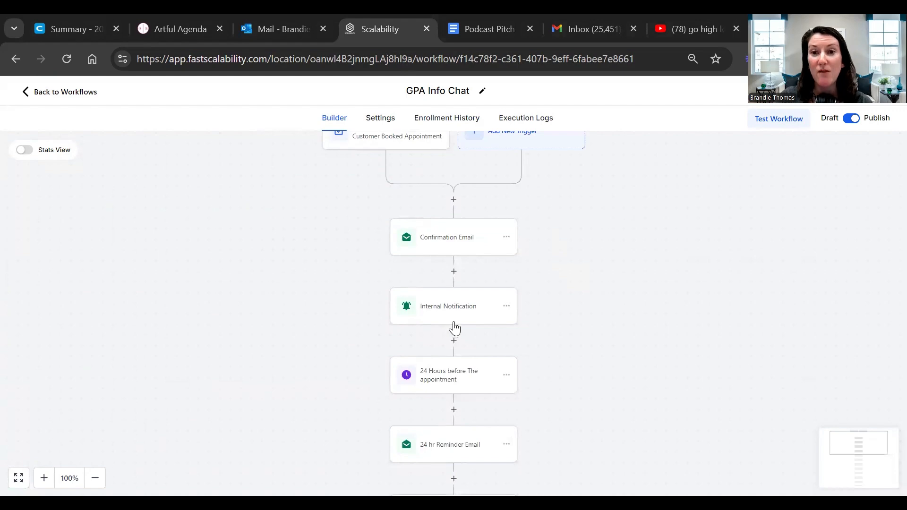
- Examine the Internal Notification action's settings, close it without changes, and review the remaining wait and reminder actions through the end of the workflow
left_click(480, 321)
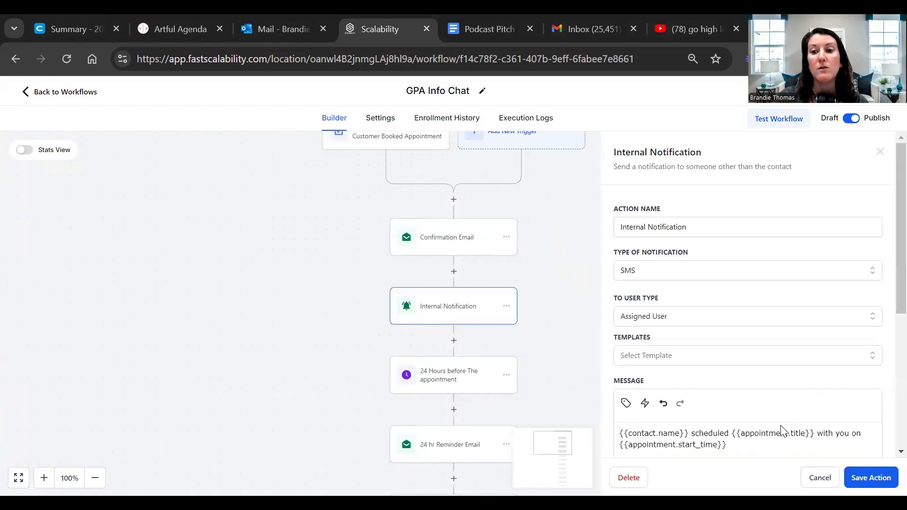
left_click(550, 374)
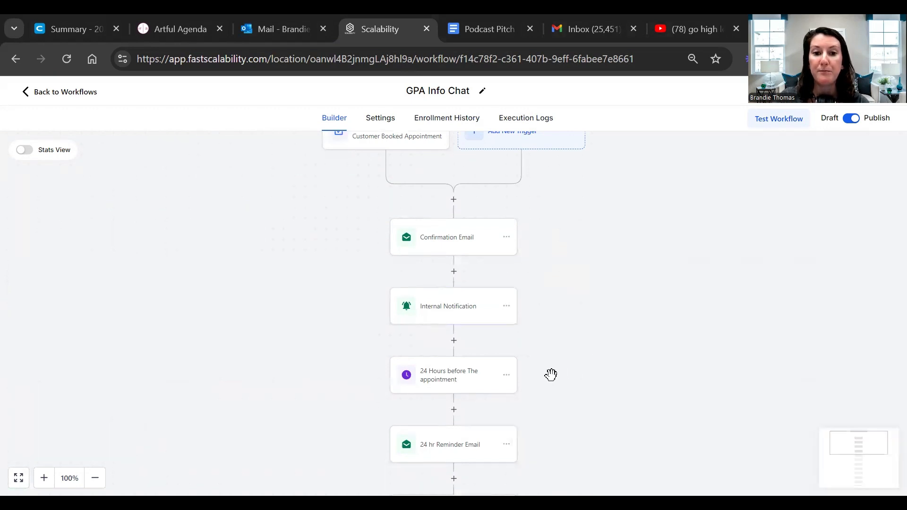
scroll(551, 222, "down", 5)
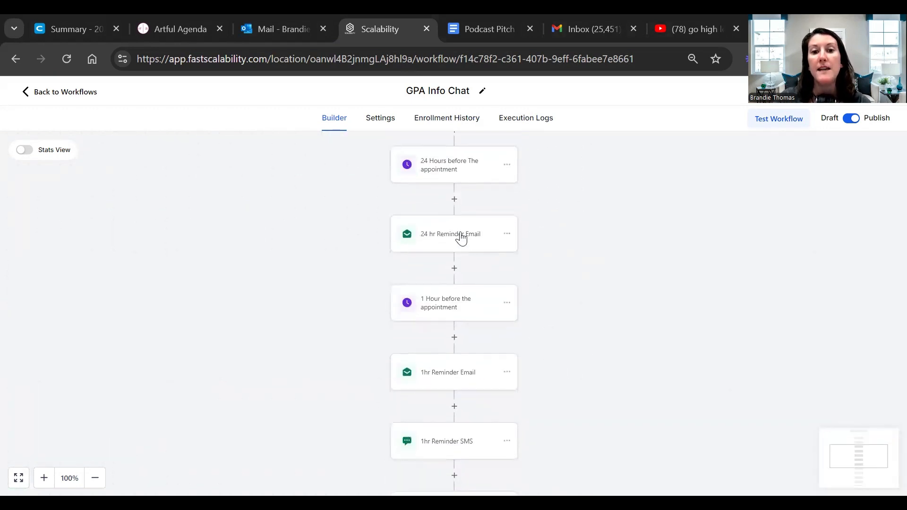
scroll(571, 419, "down", 4)
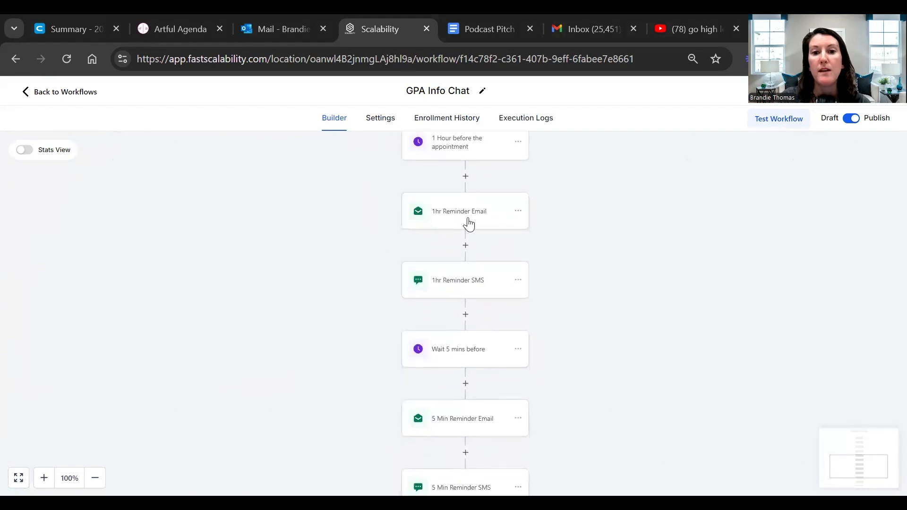
left_click_drag(567, 391, 580, 276)
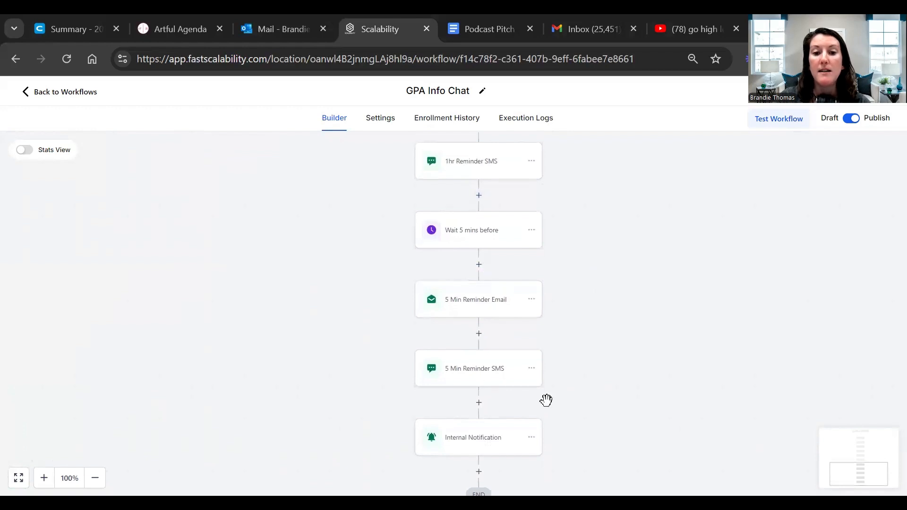
left_click_drag(575, 431, 583, 371)
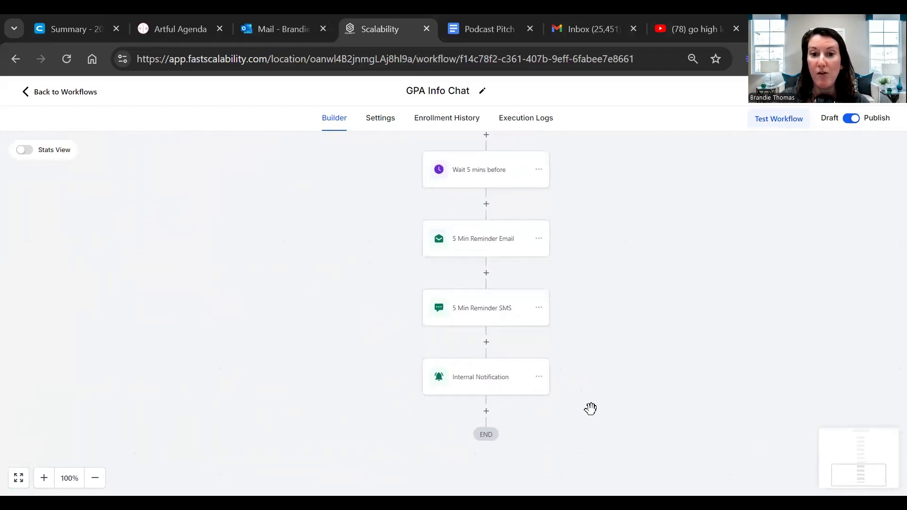